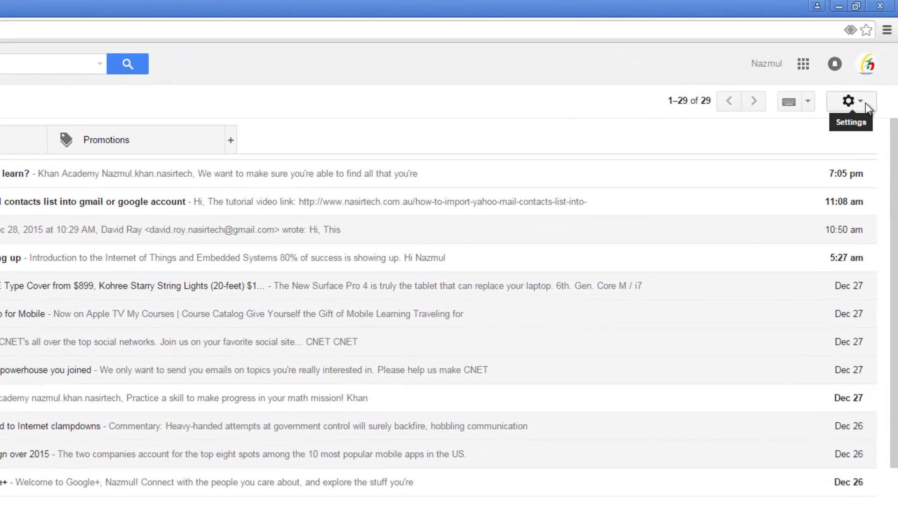
Step: Open the Inbox settings and look through the available inbox types
left_click(864, 103)
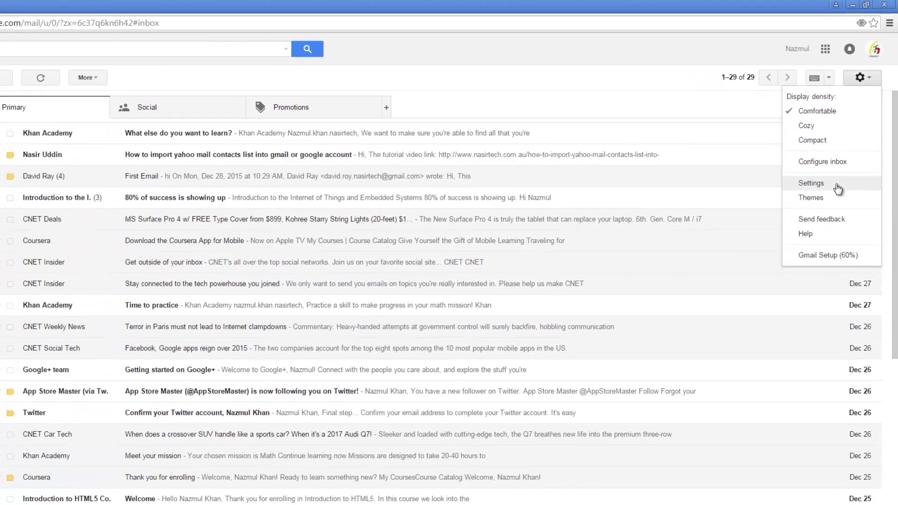
left_click(811, 183)
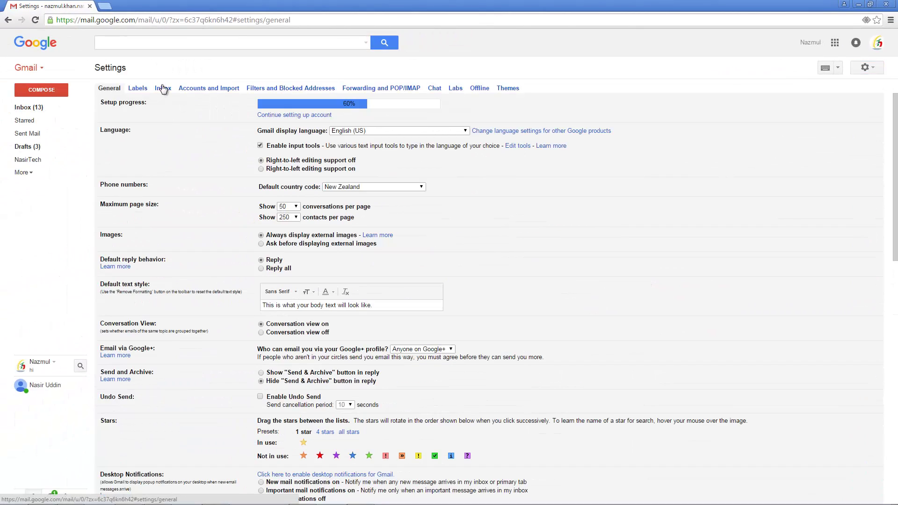
left_click(162, 89)
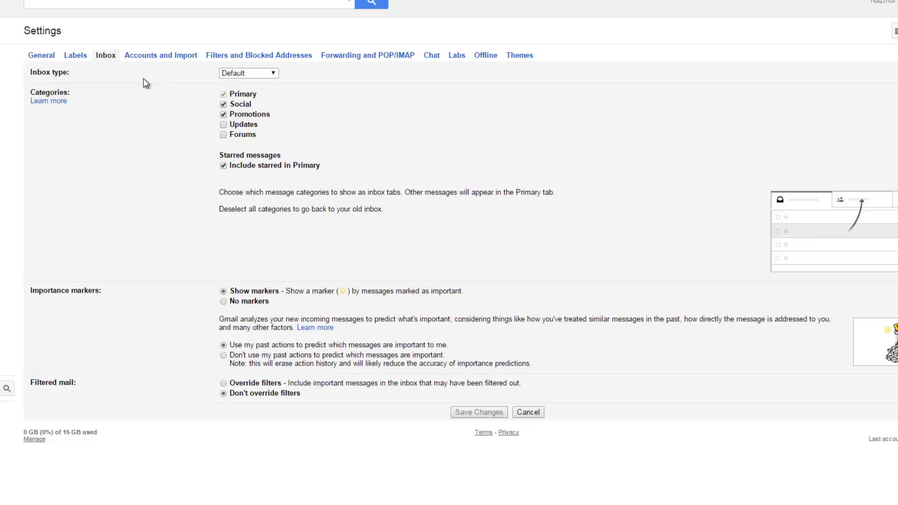
left_click(270, 74)
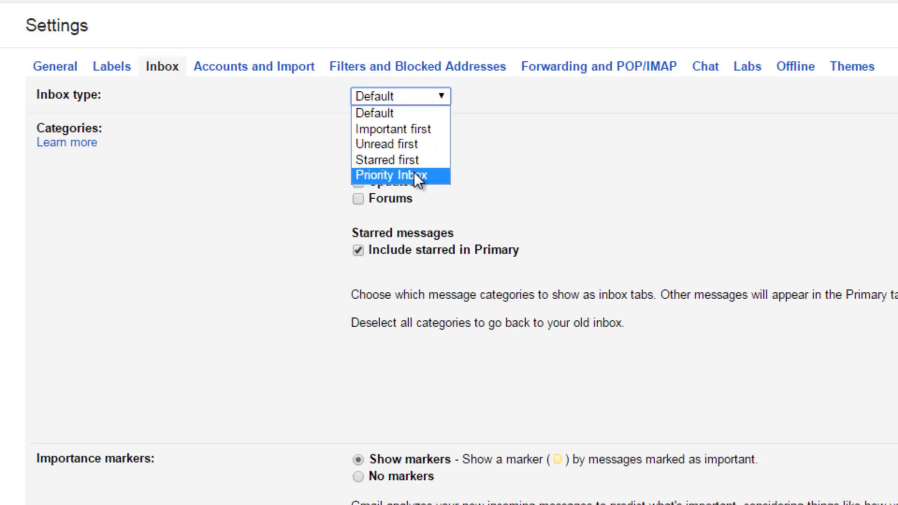
left_click(562, 174)
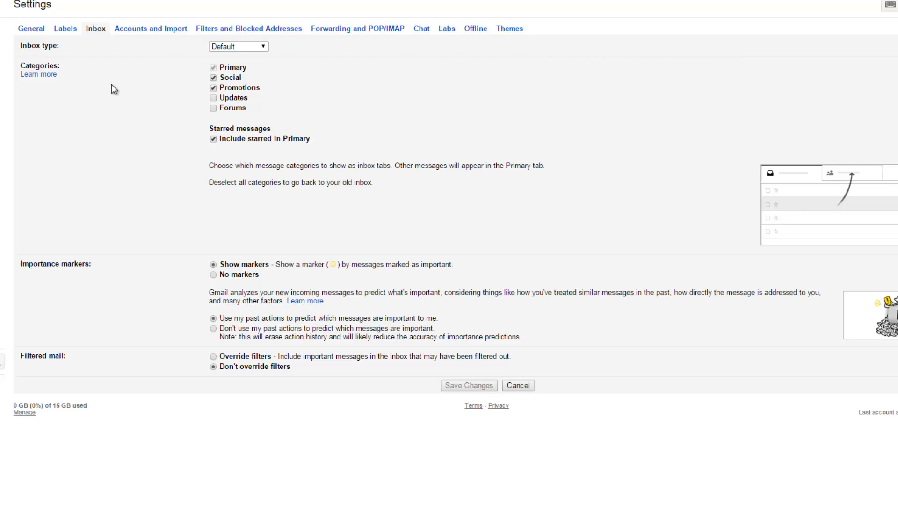
Step: Review the Default inbox's category descriptions and enable the Updates and Forums categories
mouse_move(253, 70)
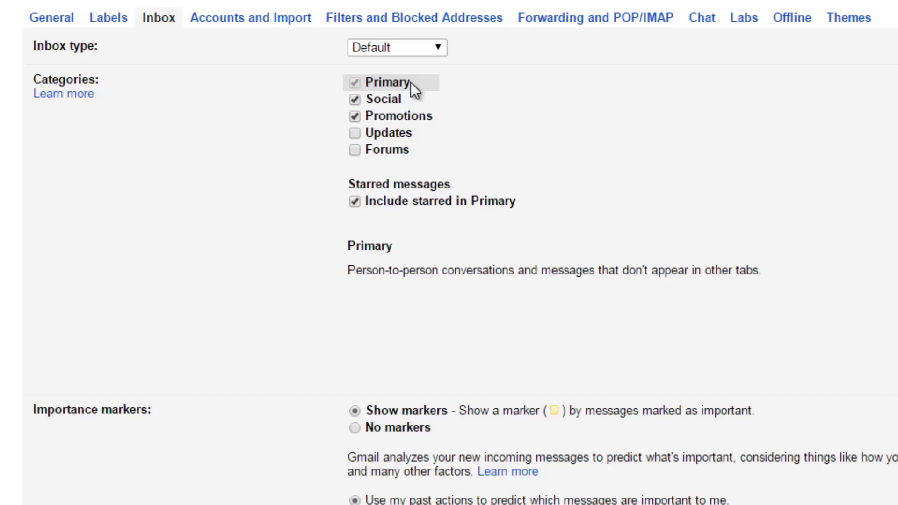
mouse_move(403, 101)
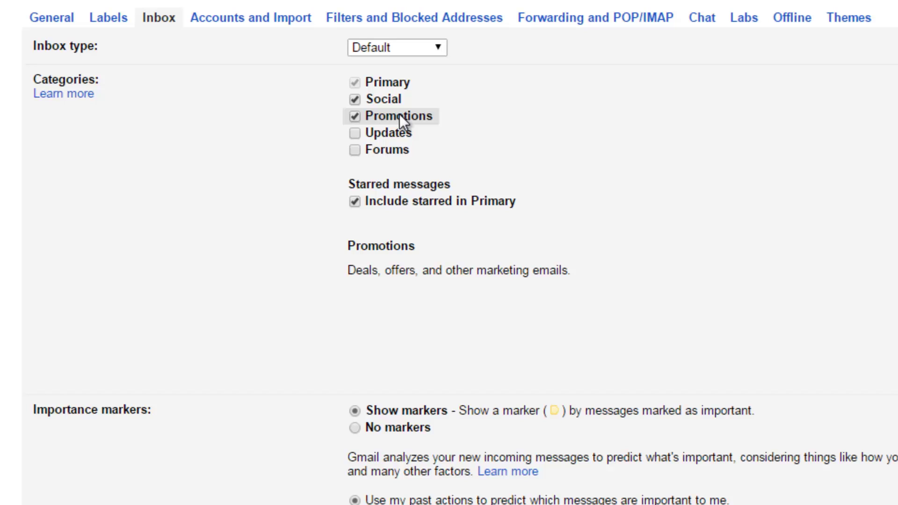
mouse_move(387, 130)
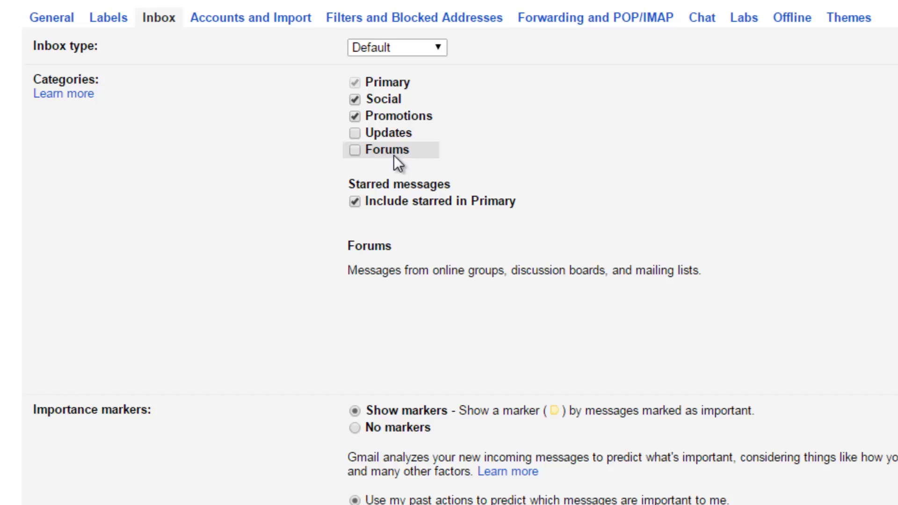
left_click(355, 134)
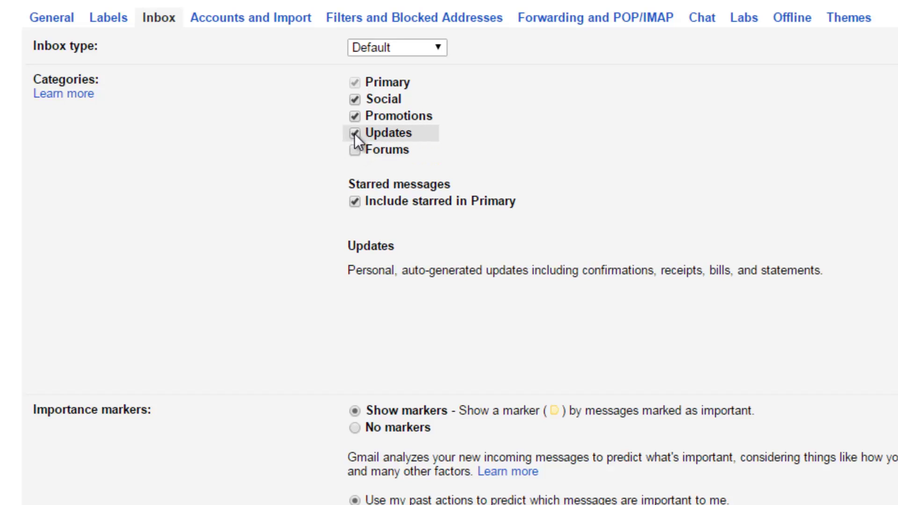
left_click(355, 149)
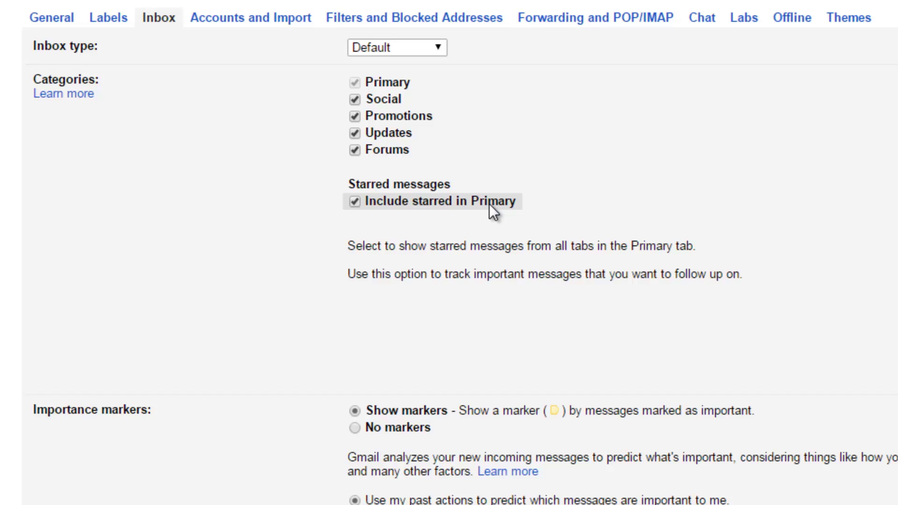
Step: Examine the importance marker explanation and the filtered mail options in the Inbox settings
scroll(273, 299, "down", 3)
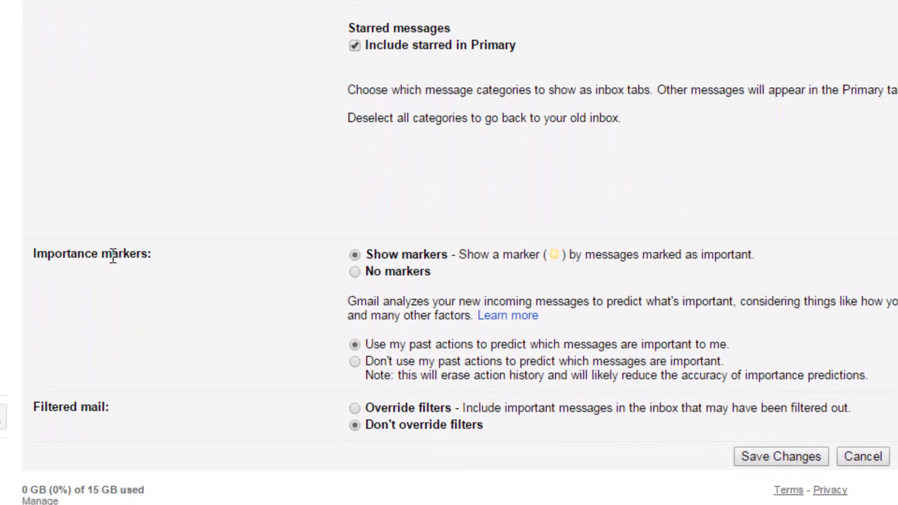
left_click_drag(102, 258, 142, 259)
mouse_move(347, 302)
left_mouse_down()
mouse_move(543, 328)
mouse_move(549, 318)
left_mouse_up()
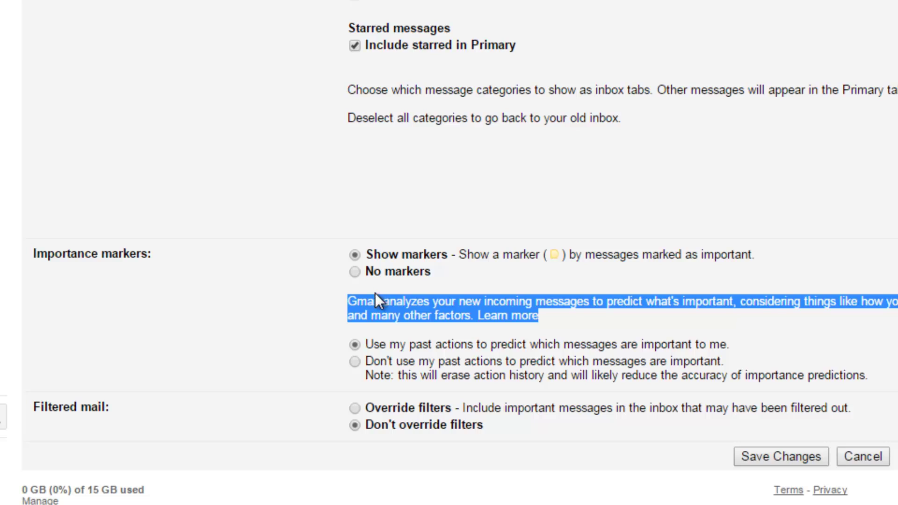
left_click(359, 302)
left_click_drag(351, 301, 548, 325)
left_click(344, 309)
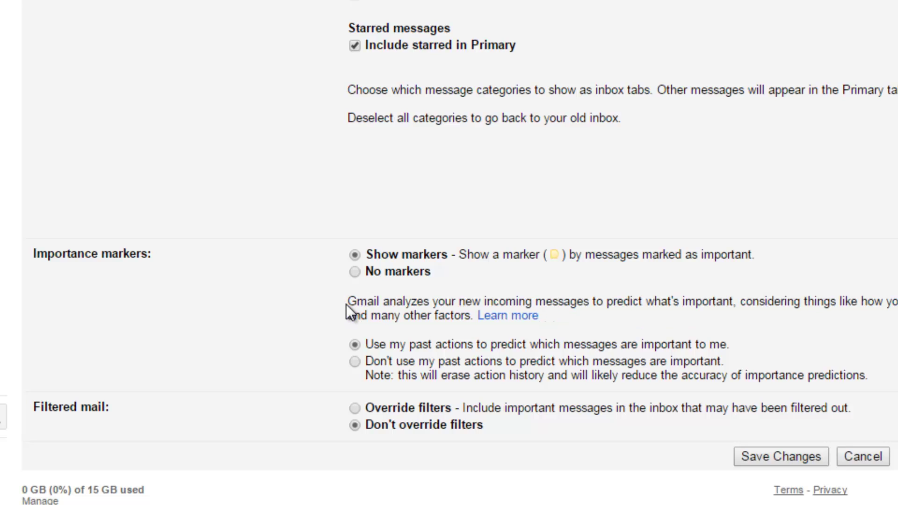
left_click_drag(348, 302, 544, 323)
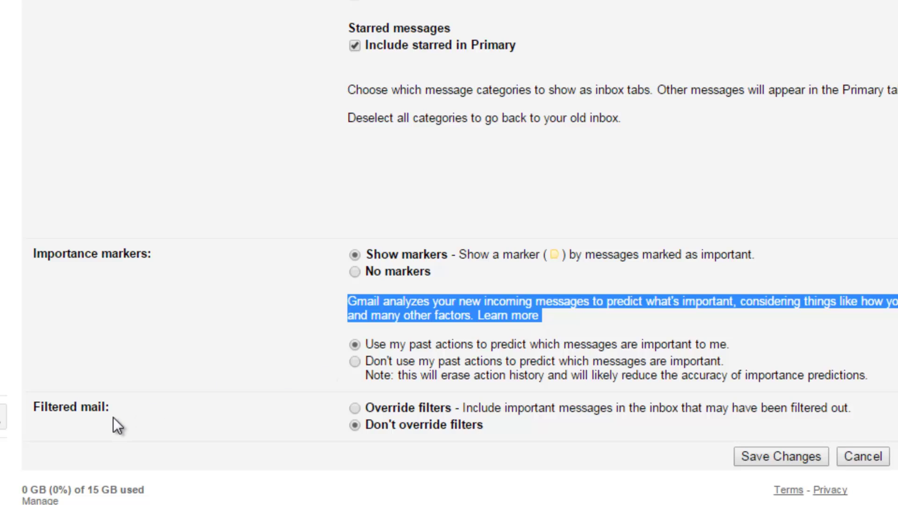
left_click(98, 412)
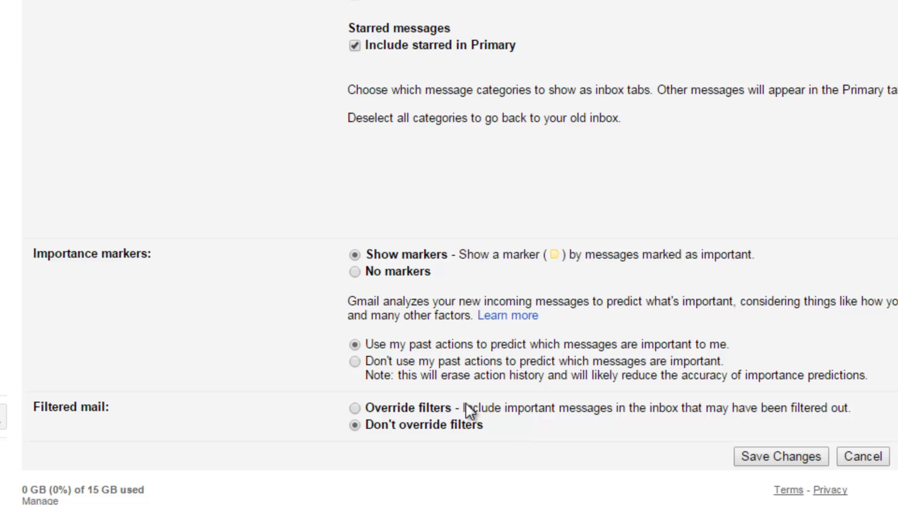
left_click_drag(465, 403, 570, 403)
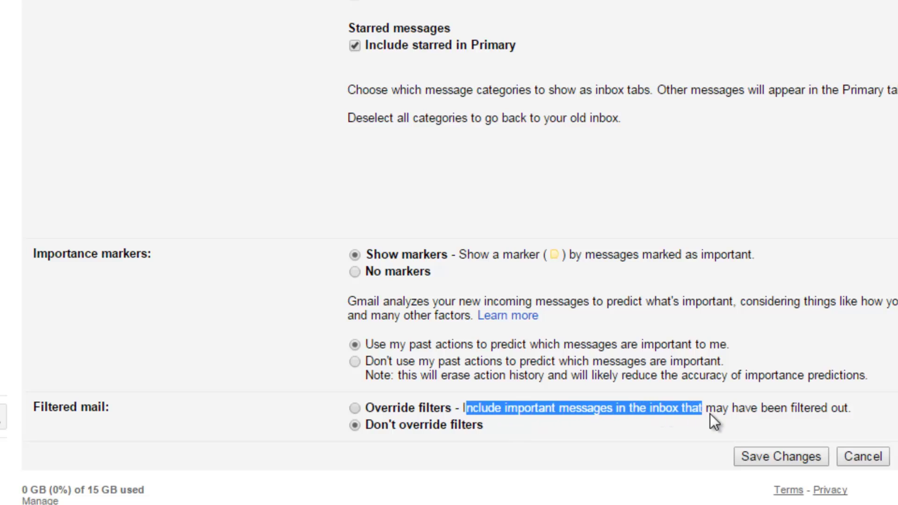
left_click_drag(725, 414, 865, 408)
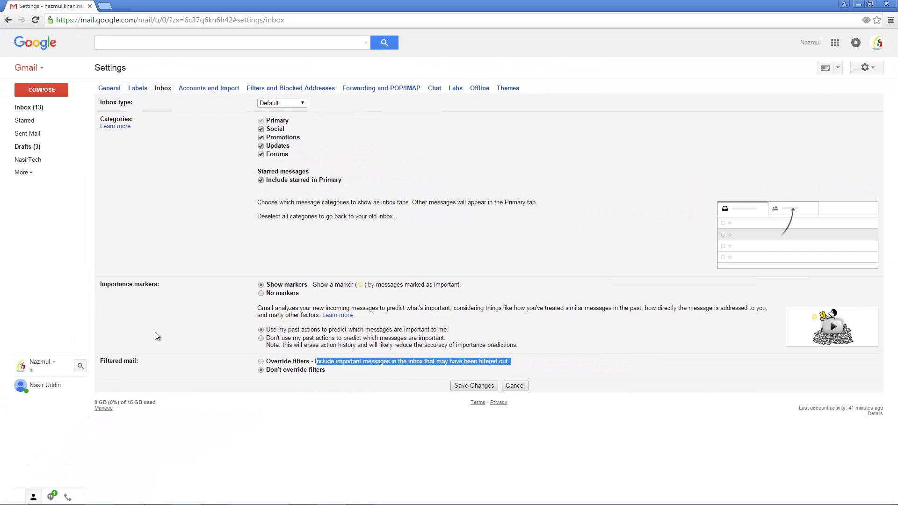
Step: Save the changed inbox category settings and clear any text selection in the inbox
left_click(483, 388)
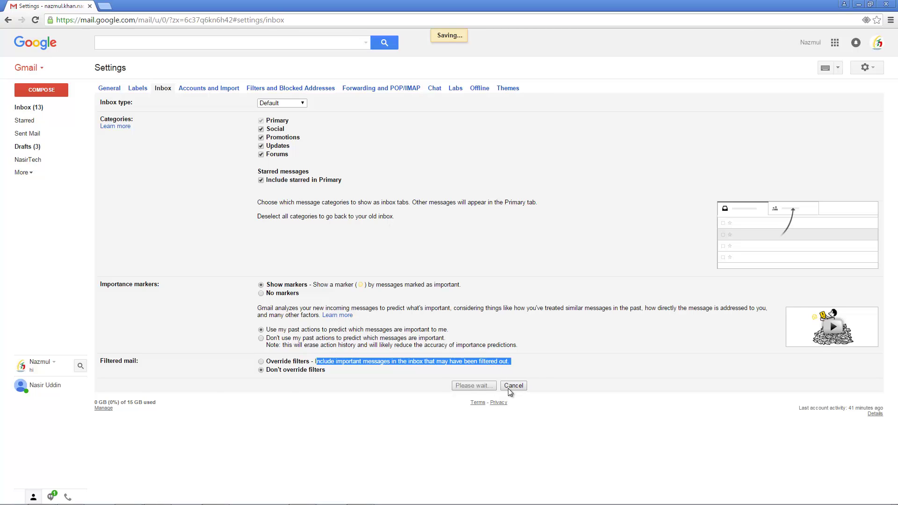
key("ctrl+a")
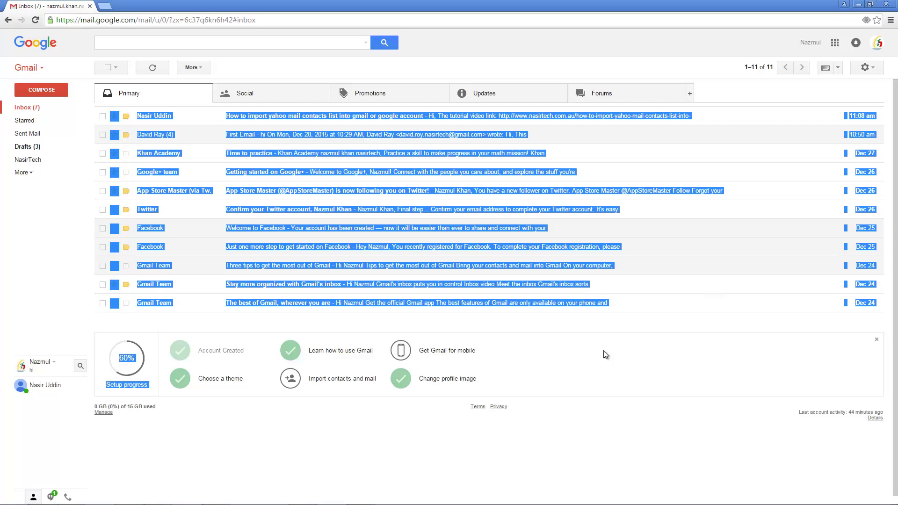
left_click(644, 341)
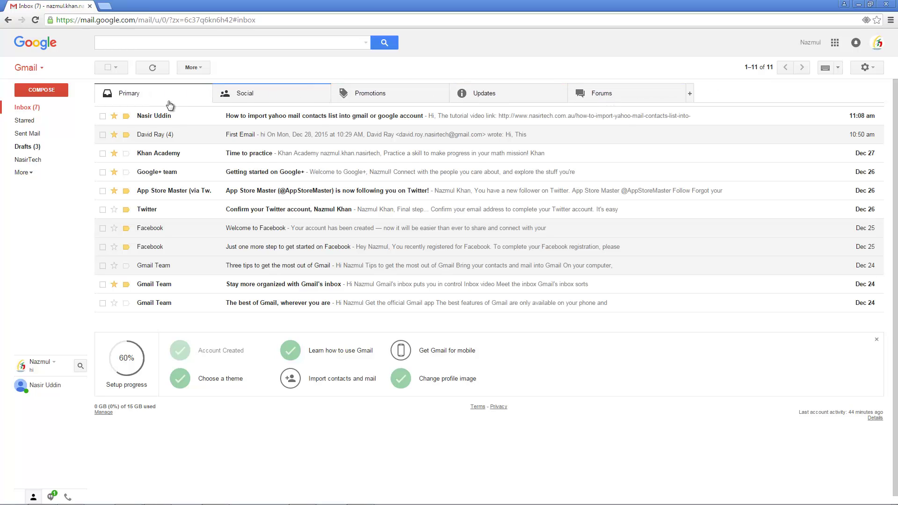
Step: Look through the Social, Promotions, Updates and Forums messages, and return to the Primary inbox
left_click(291, 96)
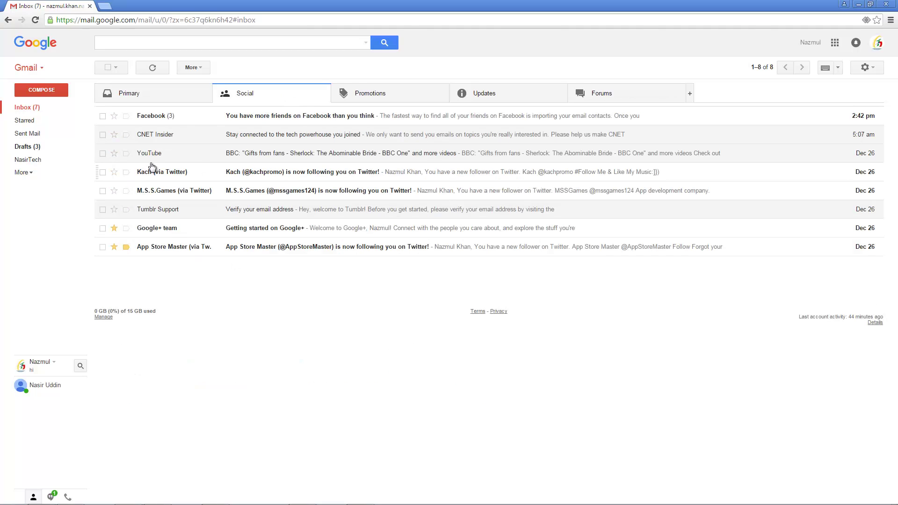
left_click(402, 98)
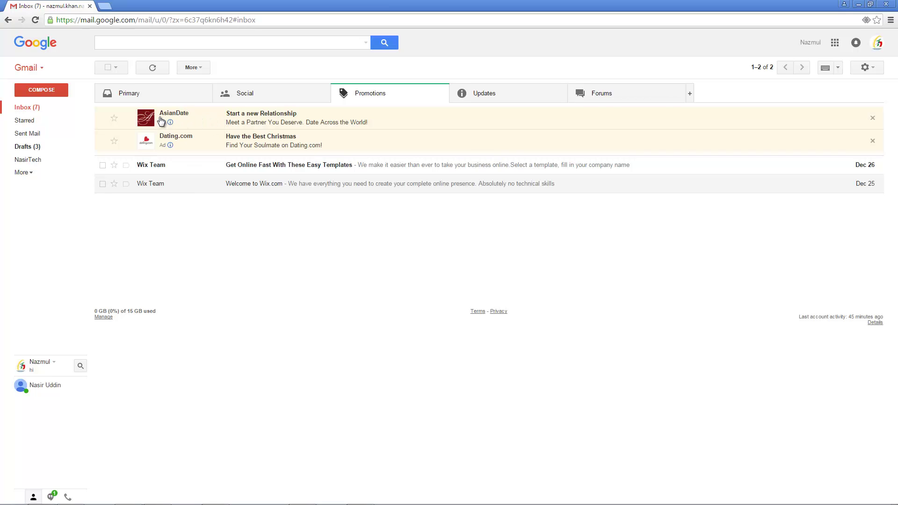
left_click(518, 93)
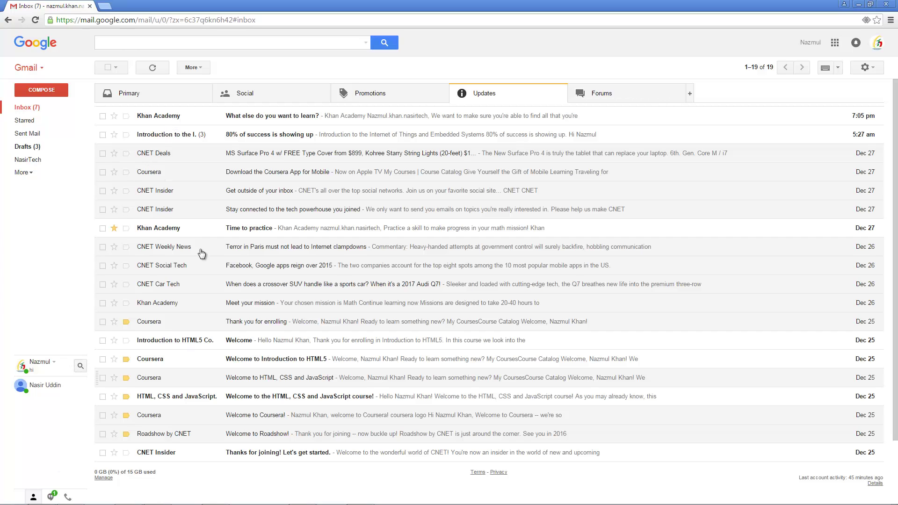
left_click(628, 96)
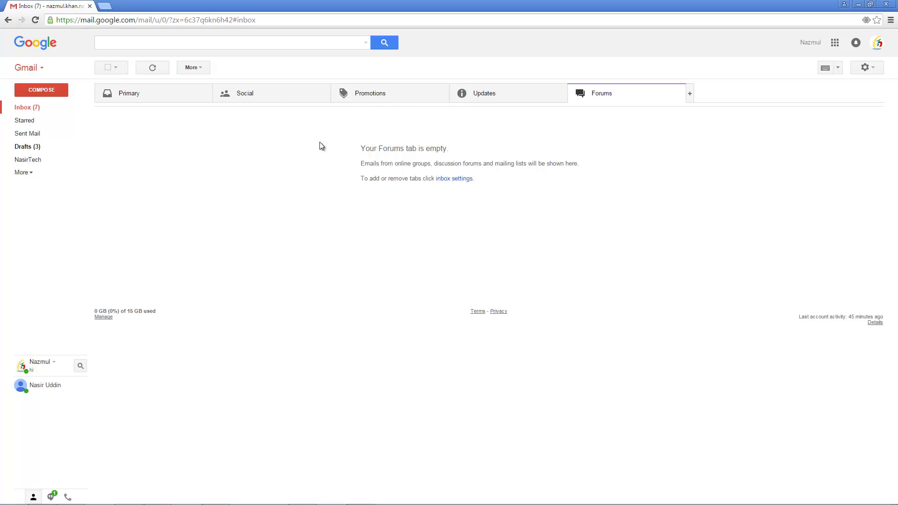
left_click(36, 109)
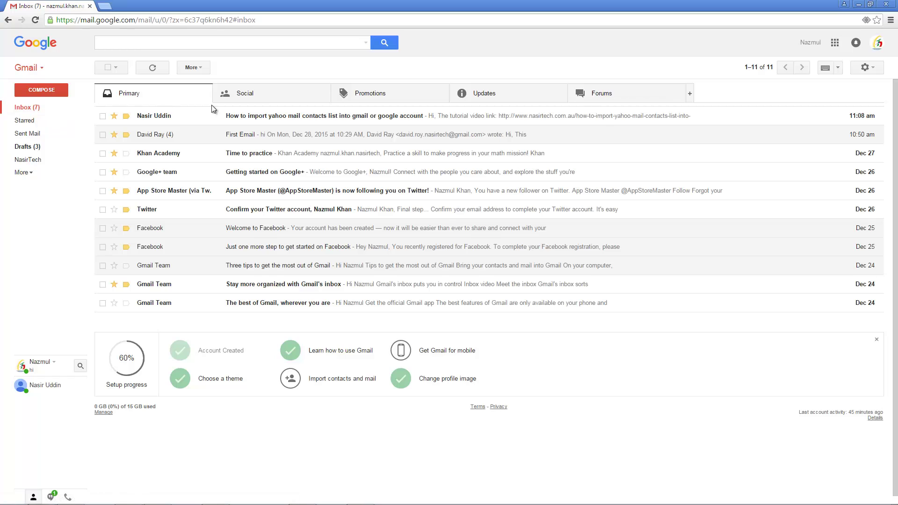
Step: Set the inbox type to Important first, keeping the existing section options, and save the changes
left_click(873, 69)
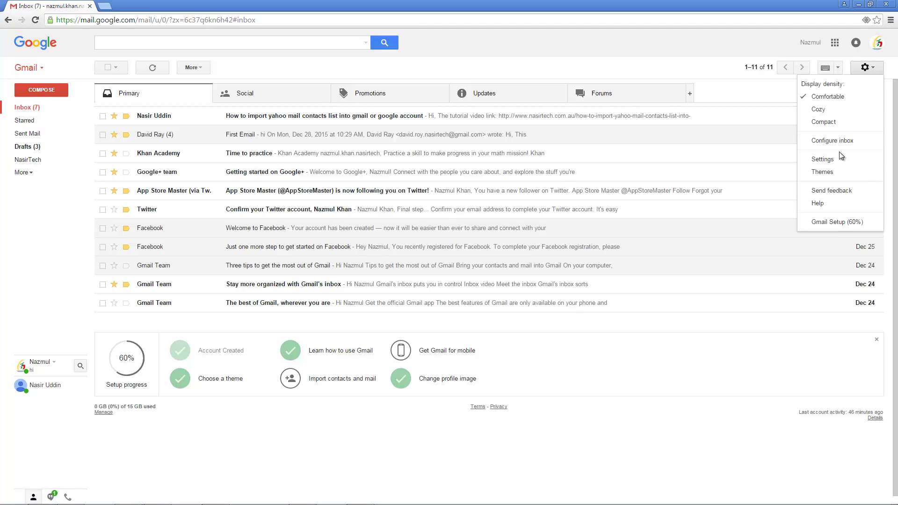
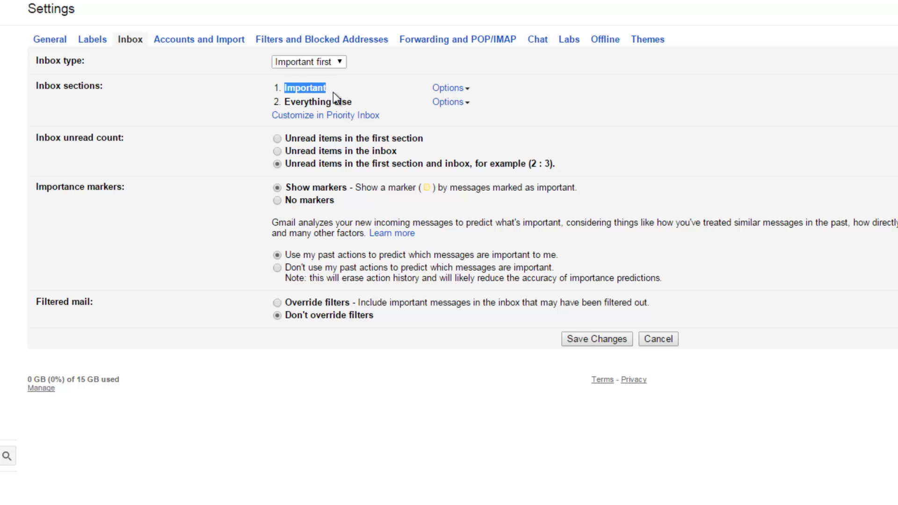
left_click_drag(276, 222, 423, 232)
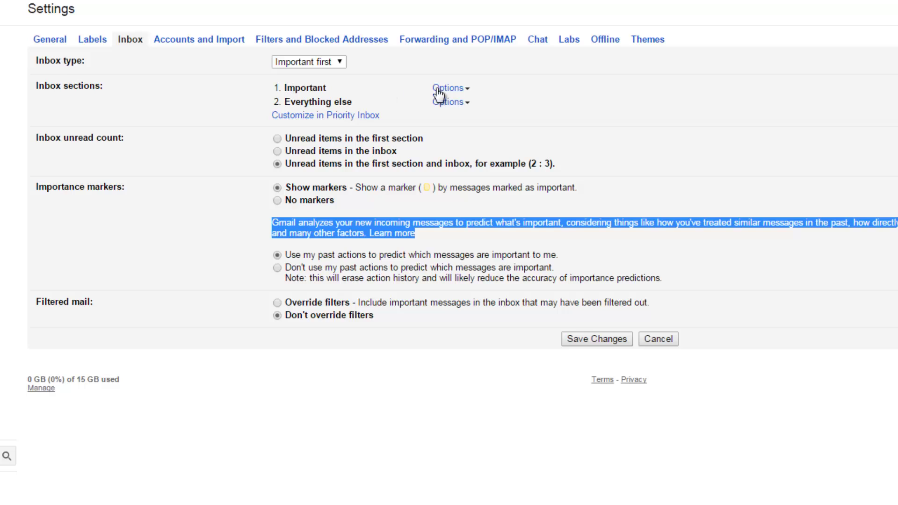
left_click(462, 88)
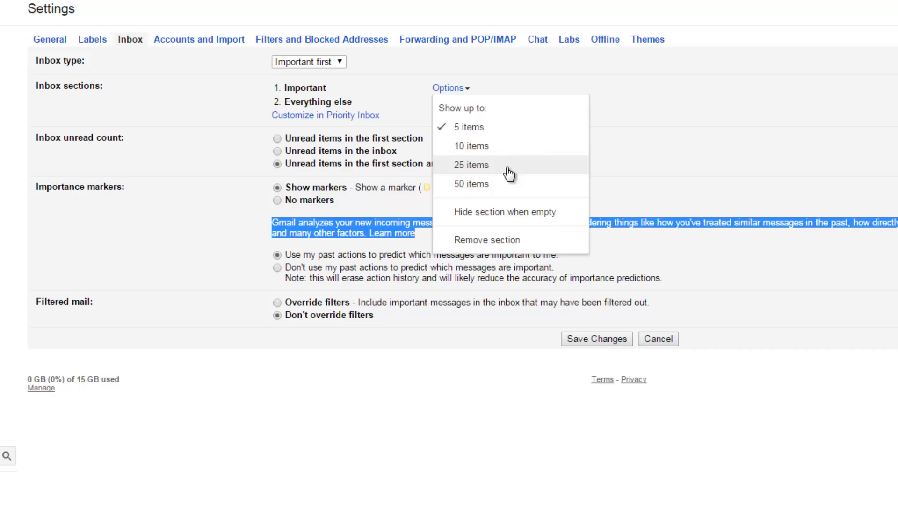
left_click(628, 155)
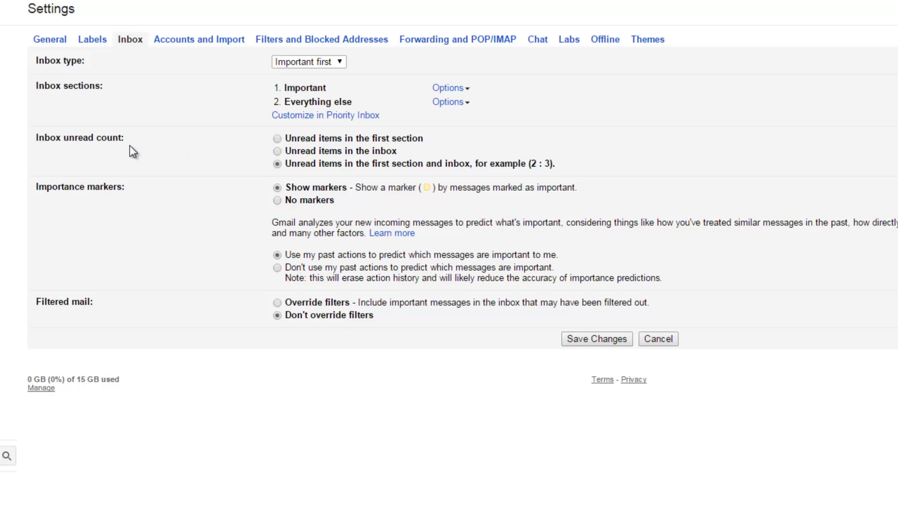
double_click(103, 137)
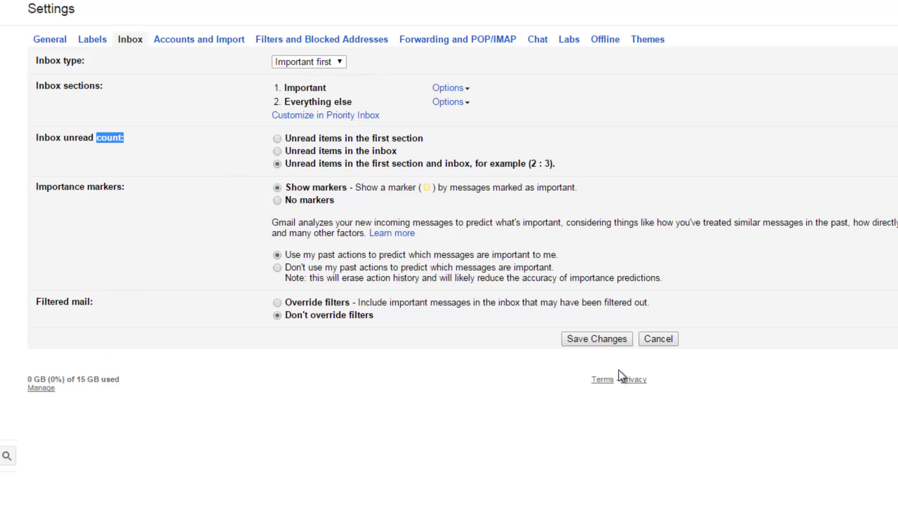
left_click(595, 338)
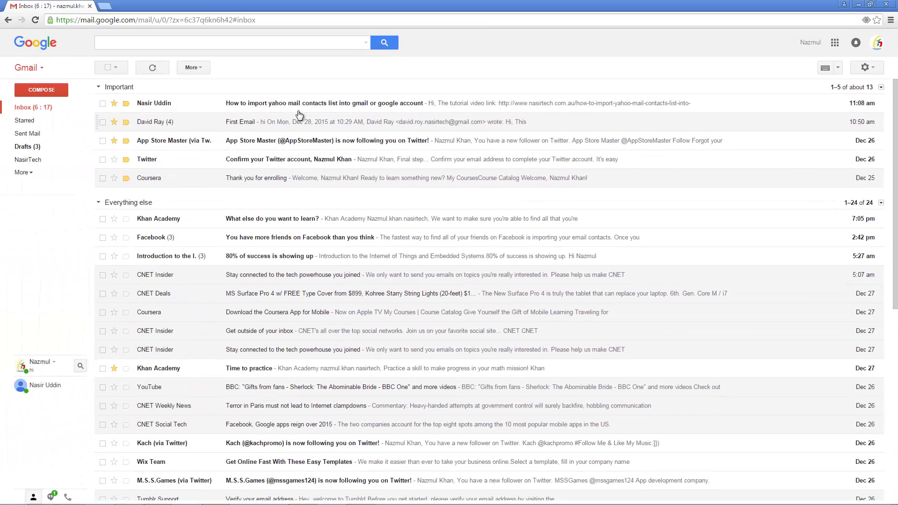
Step: View all messages in the Important section, and return to the inbox to look over the Everything else section
left_click(857, 88)
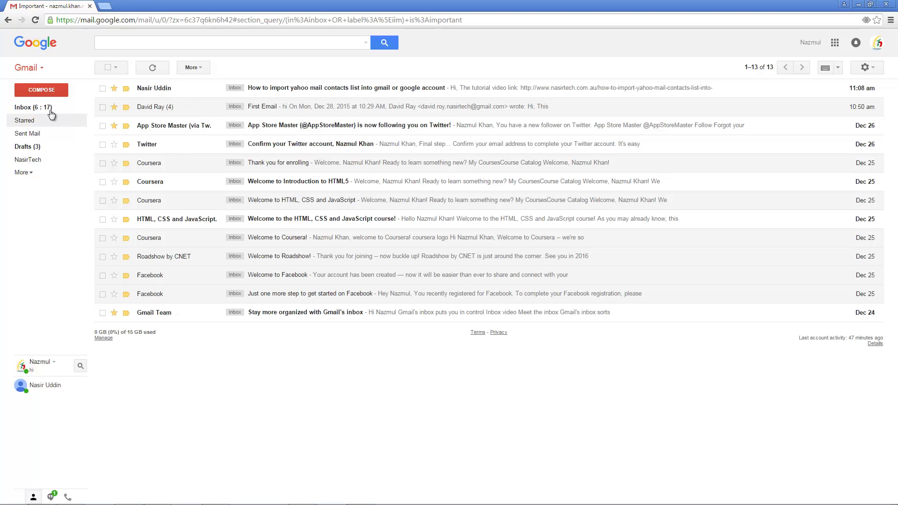
left_click(34, 113)
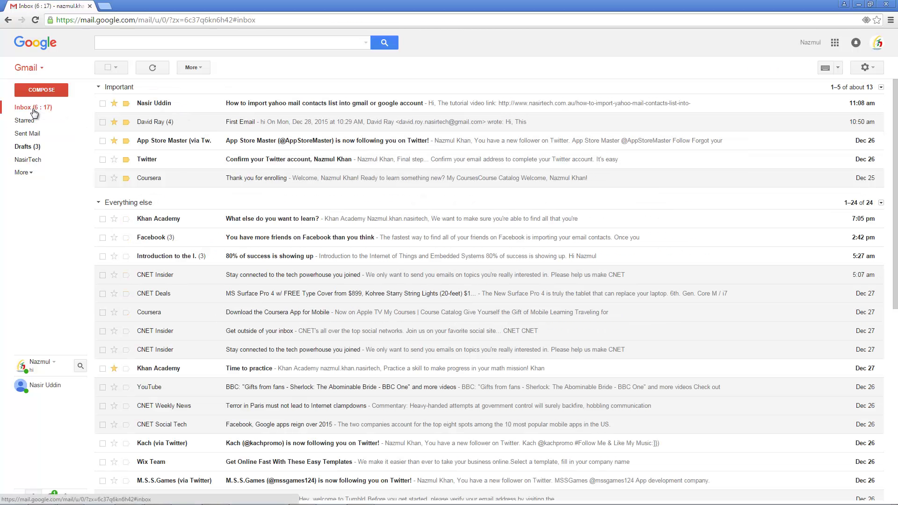
scroll(108, 210, "down", 1)
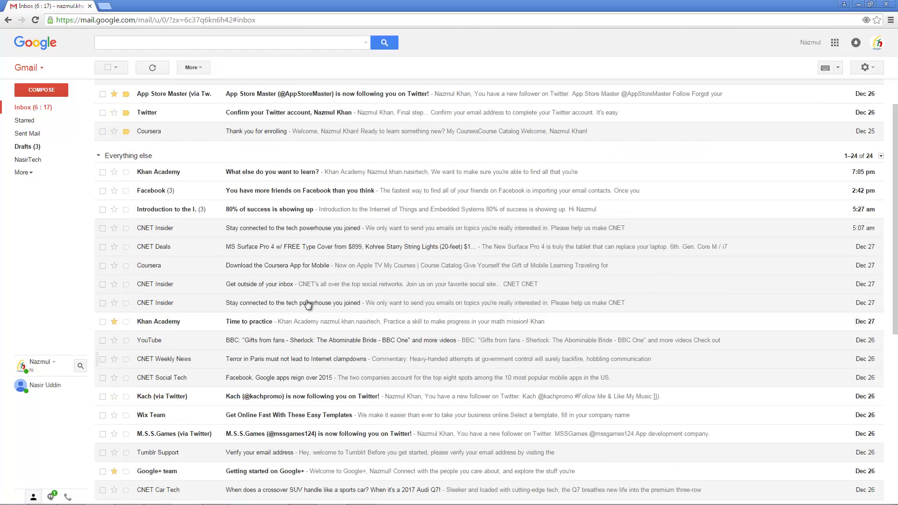
Step: Mark the Khan Academy message "What else do you want to learn?" as important, and refresh the inbox
scroll(462, 257, "up", 1)
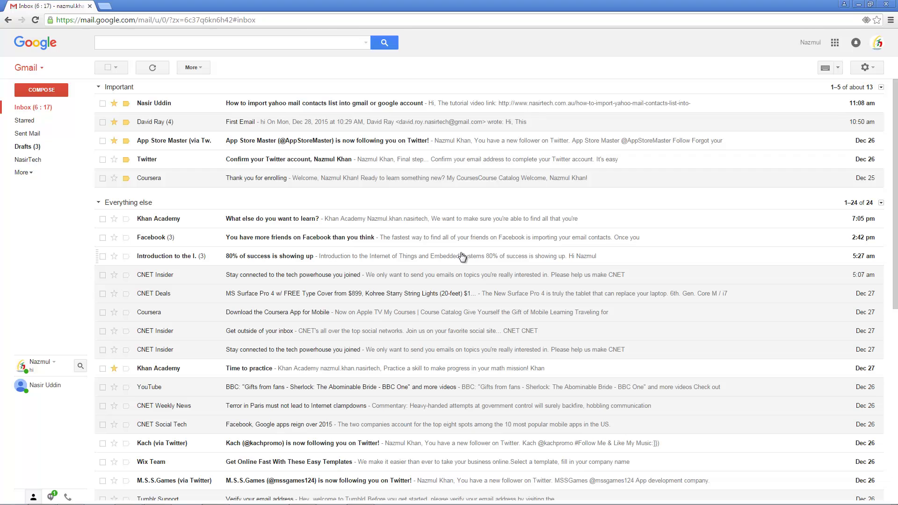
left_click(126, 220)
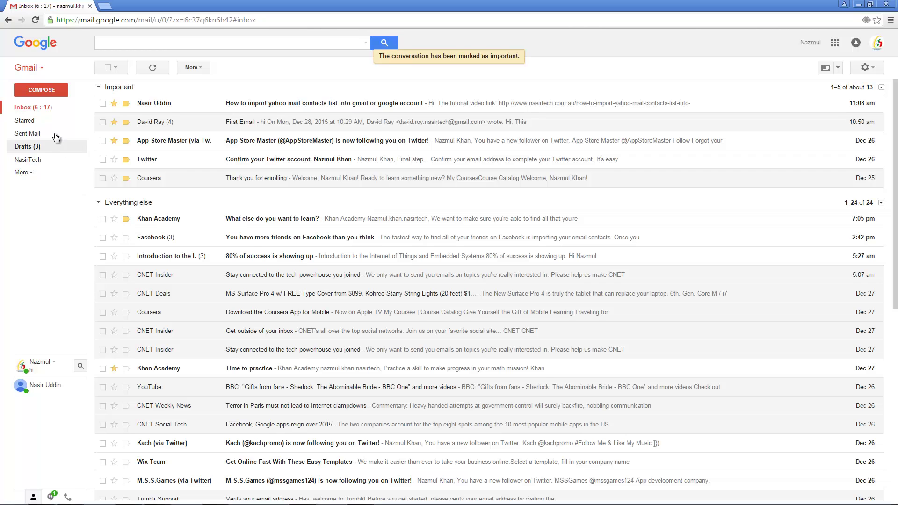
left_click(45, 109)
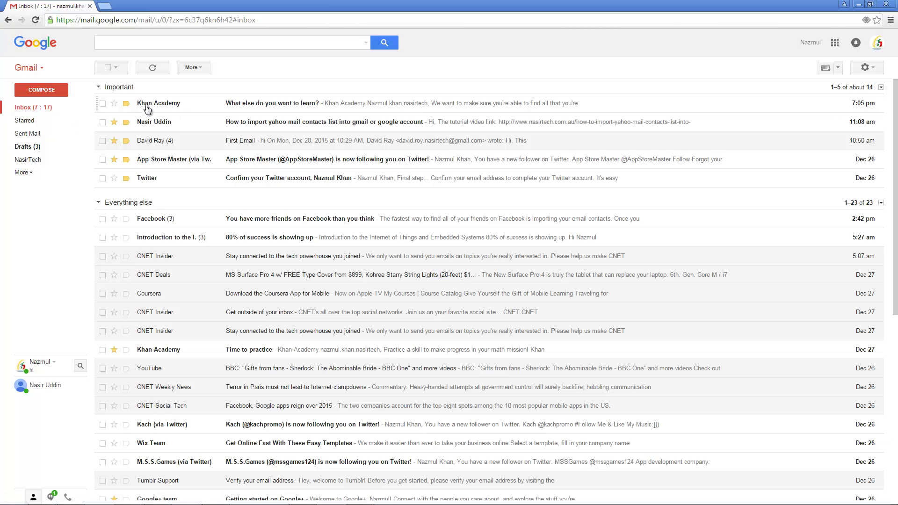
mouse_move(147, 107)
Step: Change the inbox type to Unread first in the inbox settings, and look over its inbox sections
left_click(878, 73)
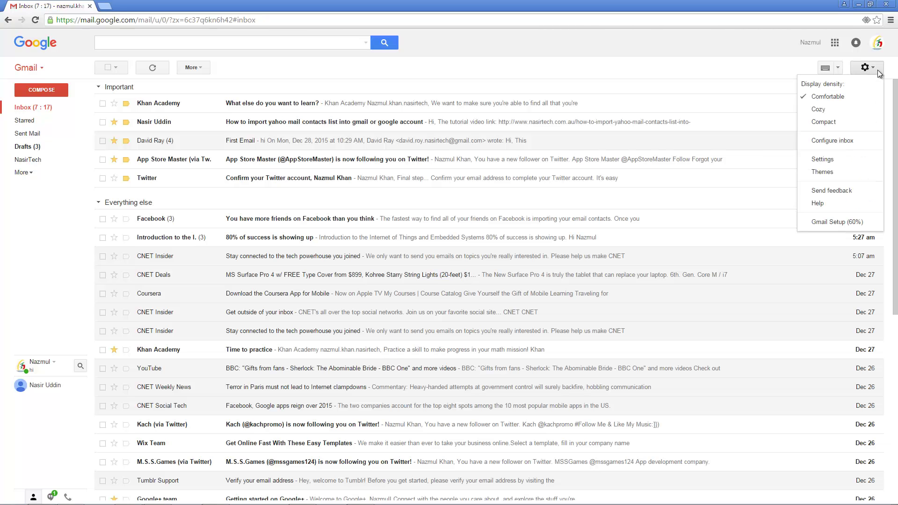
left_click(823, 159)
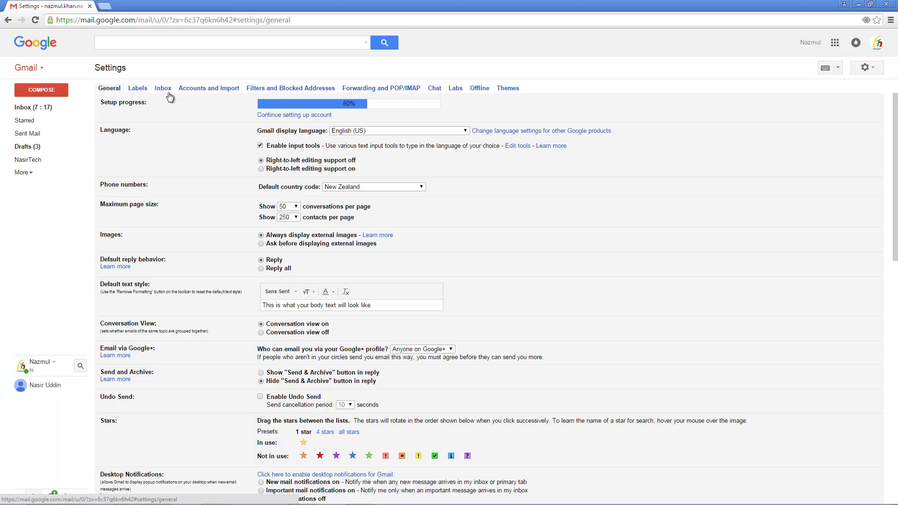
left_click(168, 92)
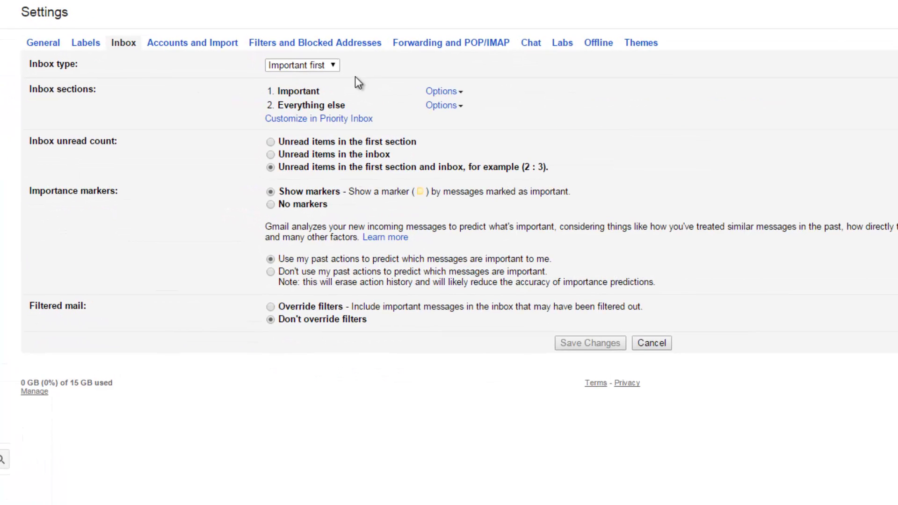
left_click(334, 66)
left_click(312, 100)
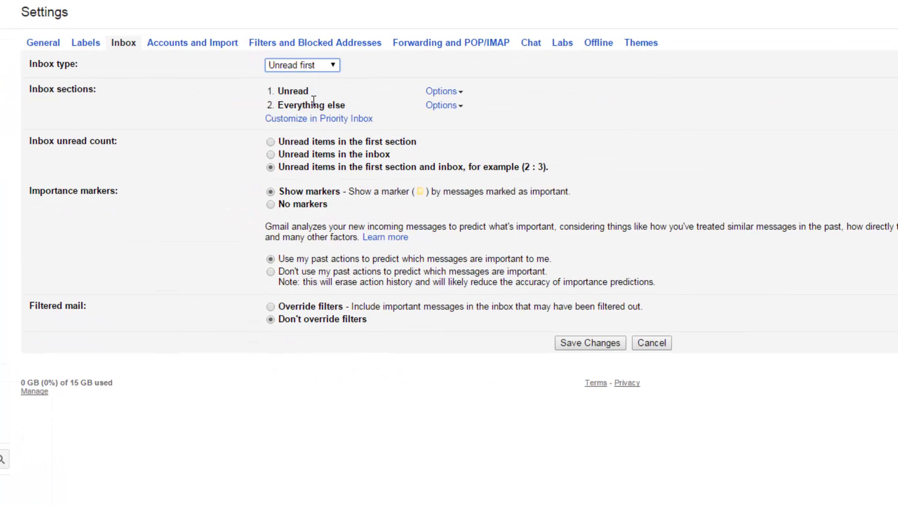
left_click_drag(29, 89, 112, 102)
left_click_drag(346, 106, 273, 111)
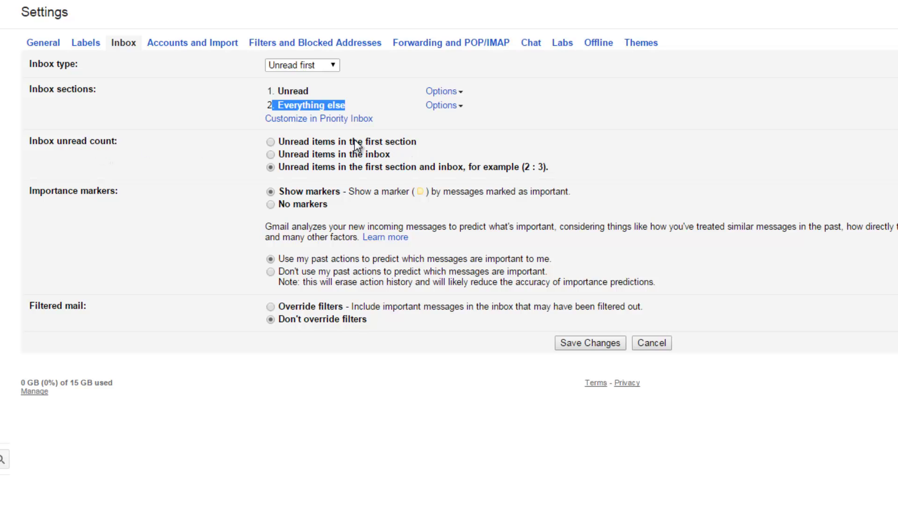
Step: Set the unread count to items in the first section with no importance markers, and save the changes
left_click(285, 142)
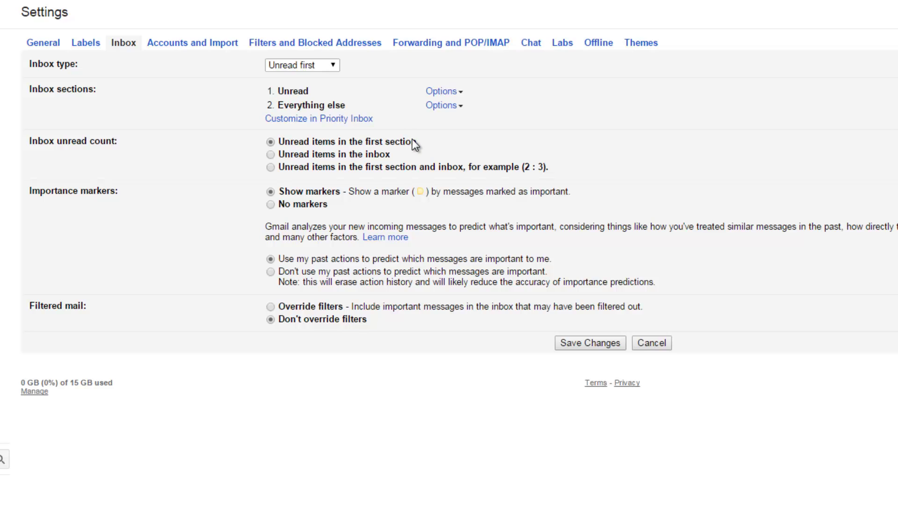
left_click_drag(312, 93, 277, 94)
left_click(579, 344)
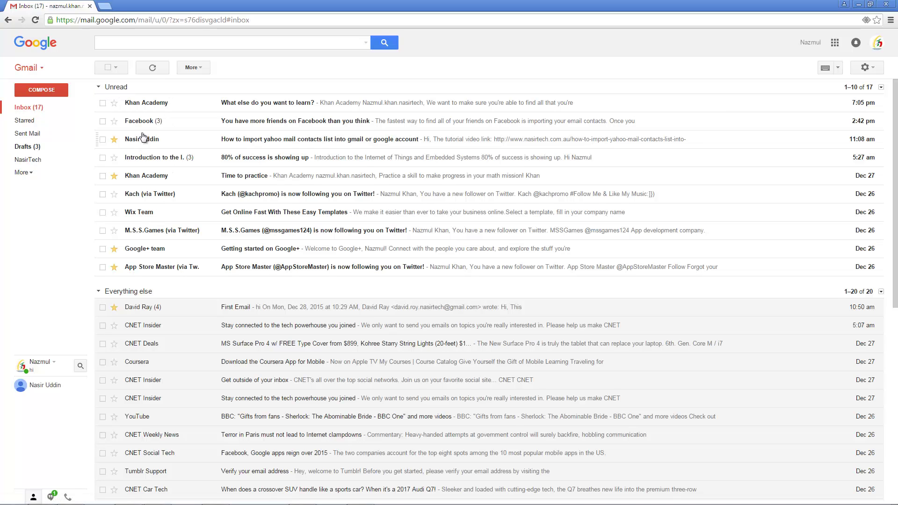
Step: Collapse and expand the Unread section of the inbox
left_click(99, 87)
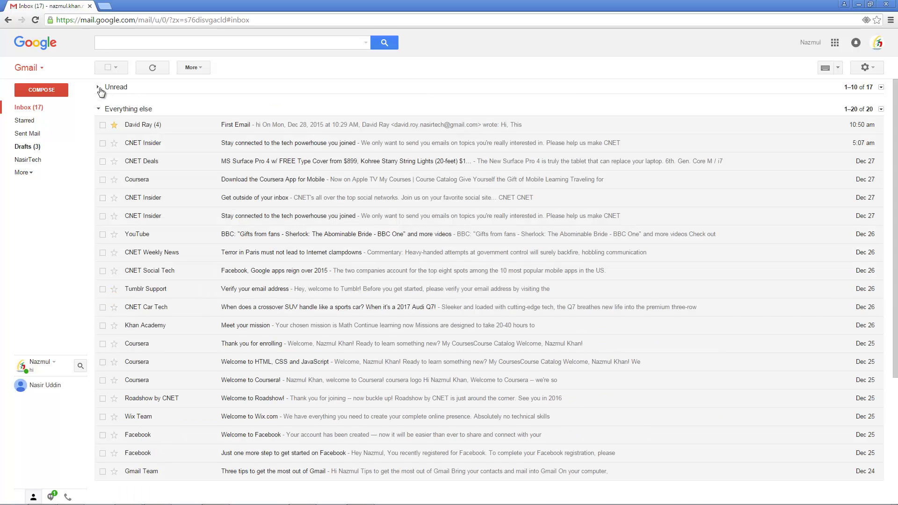
left_click(98, 87)
left_click(99, 87)
left_click(99, 87)
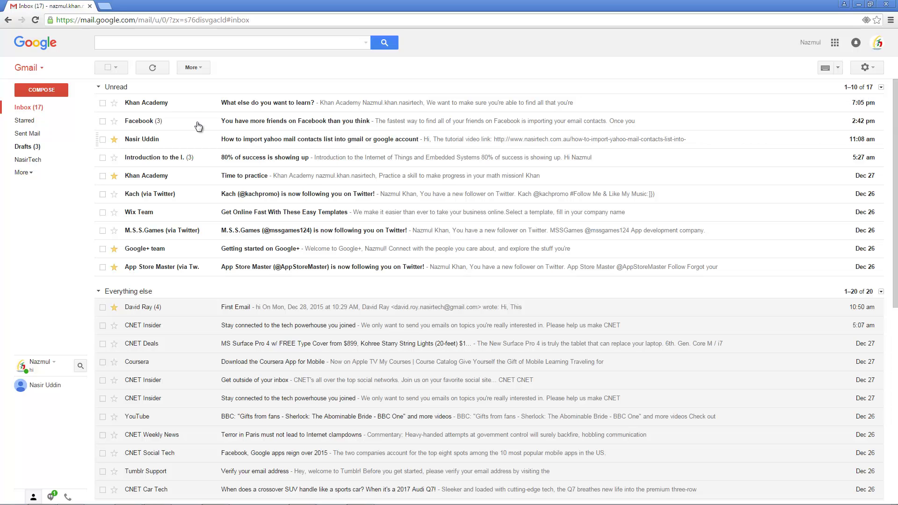
Step: View the full list of unread messages, and return to the inbox
left_click(867, 89)
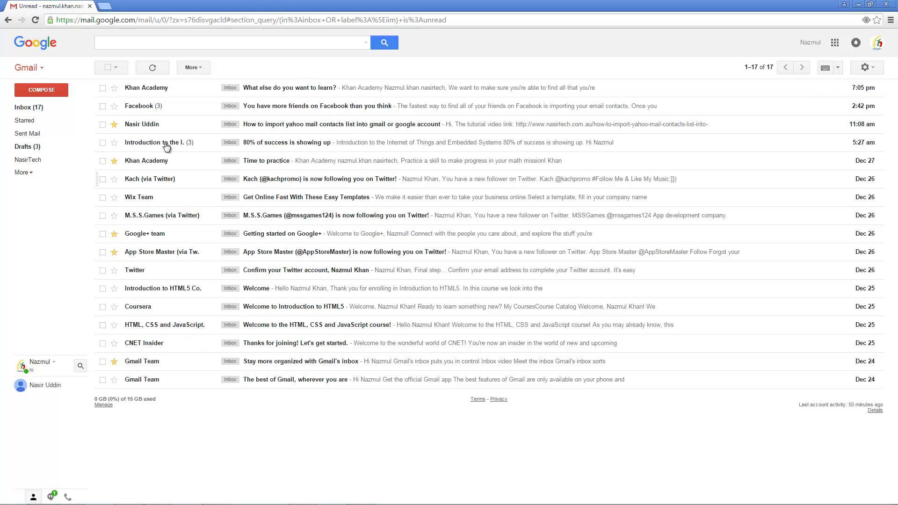
left_click(43, 112)
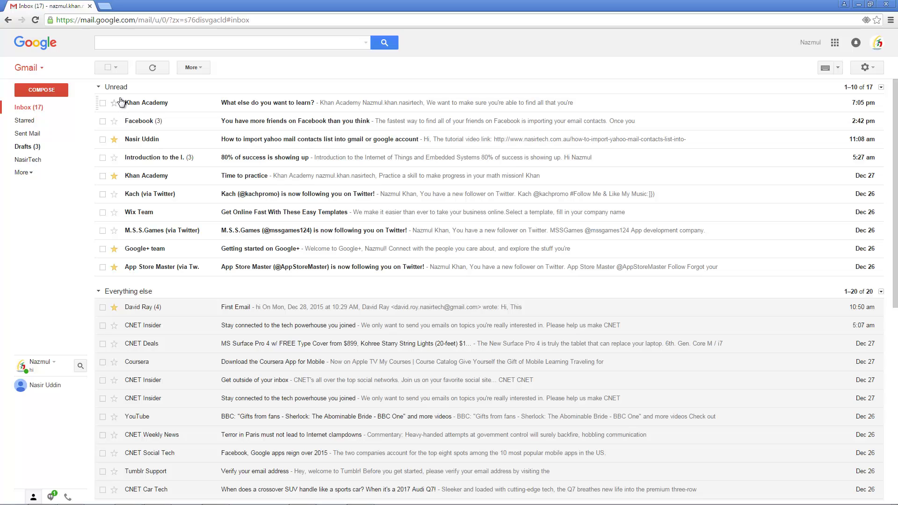
left_click(114, 248)
Step: Change the inbox type to Starred first in the inbox settings
left_click(880, 69)
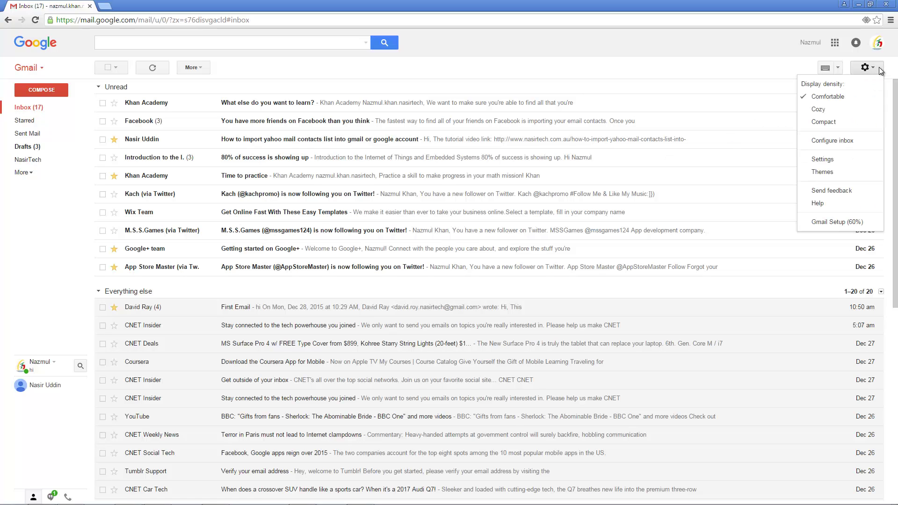
left_click(823, 159)
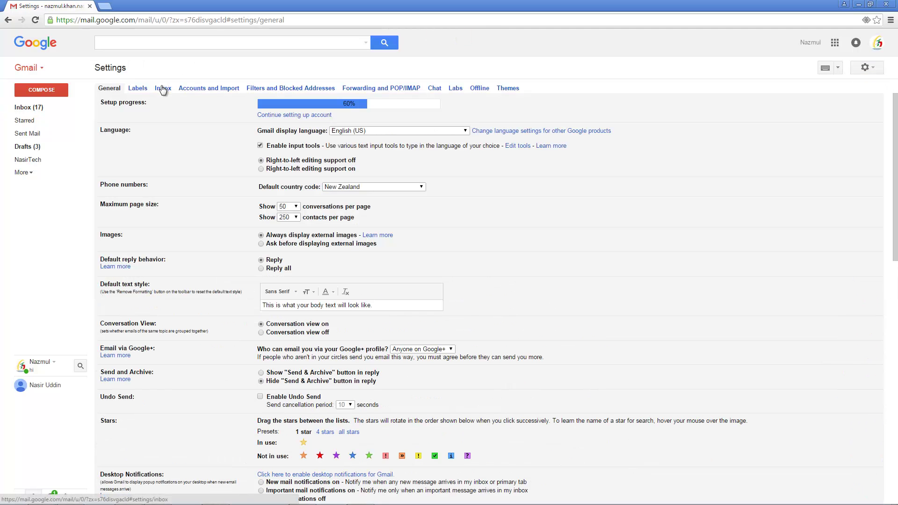
left_click(163, 88)
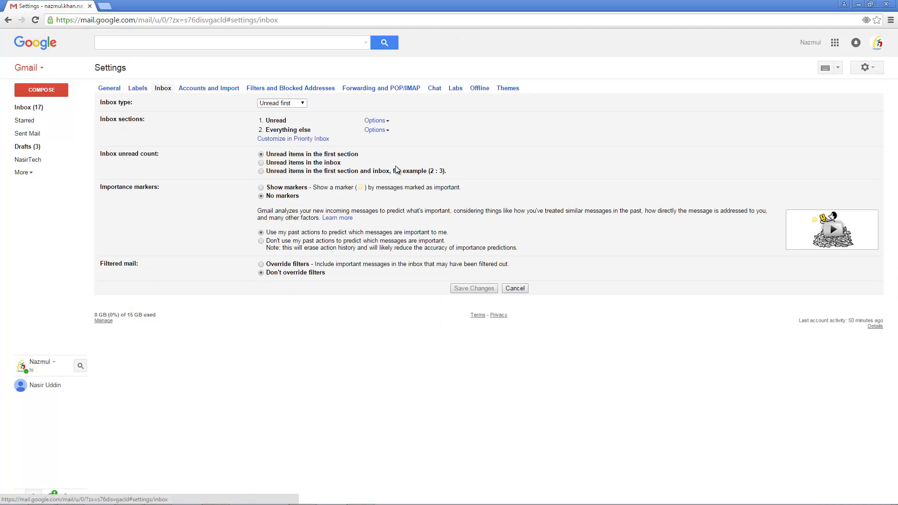
left_click(299, 103)
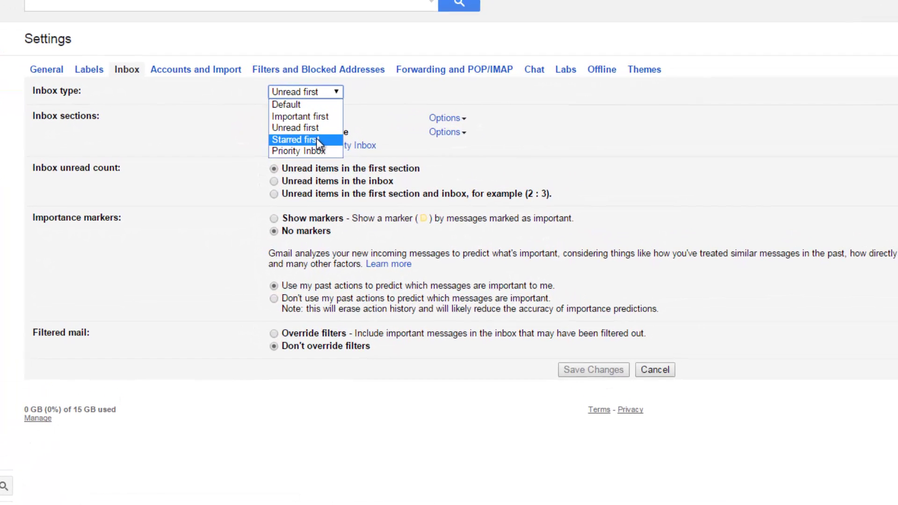
left_click(289, 134)
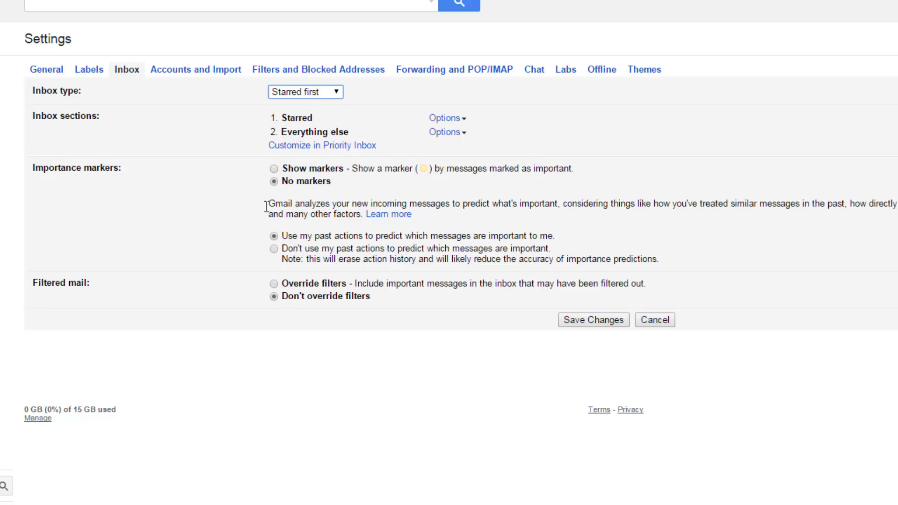
Step: Review the Starred section's item-limit options without changing them, and save the settings with importance markers shown
left_click_drag(268, 202, 423, 220)
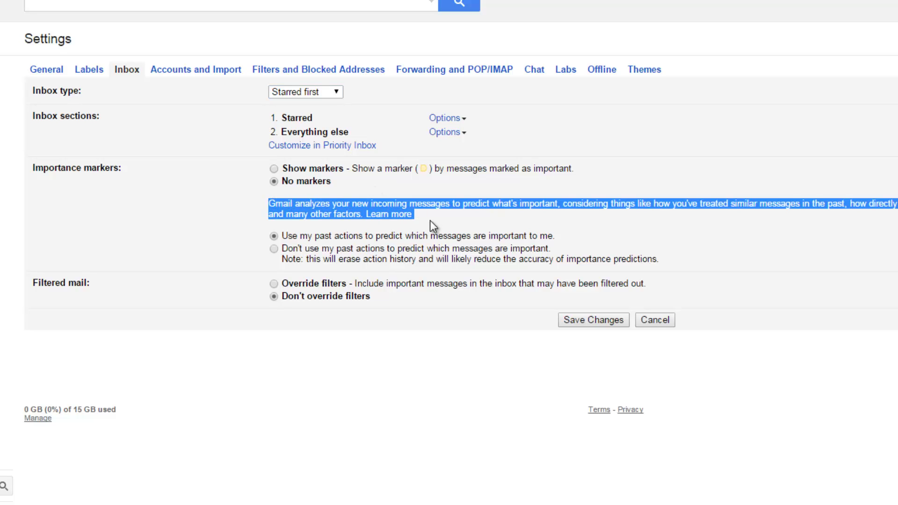
left_click(300, 118)
left_click_drag(321, 122, 285, 120)
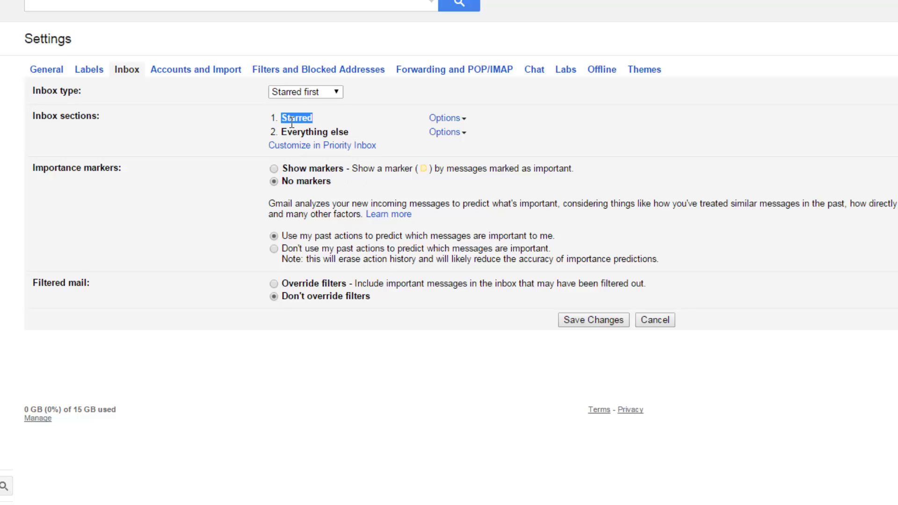
left_click(458, 119)
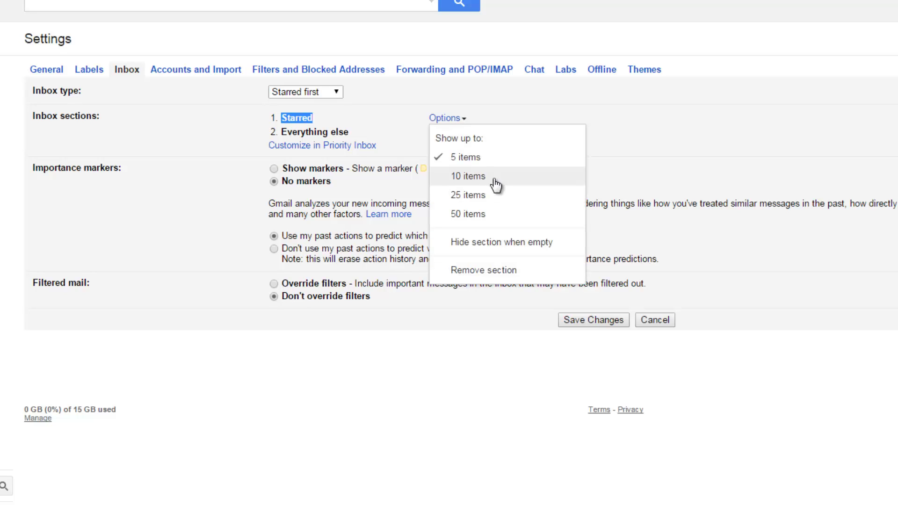
left_click(729, 147)
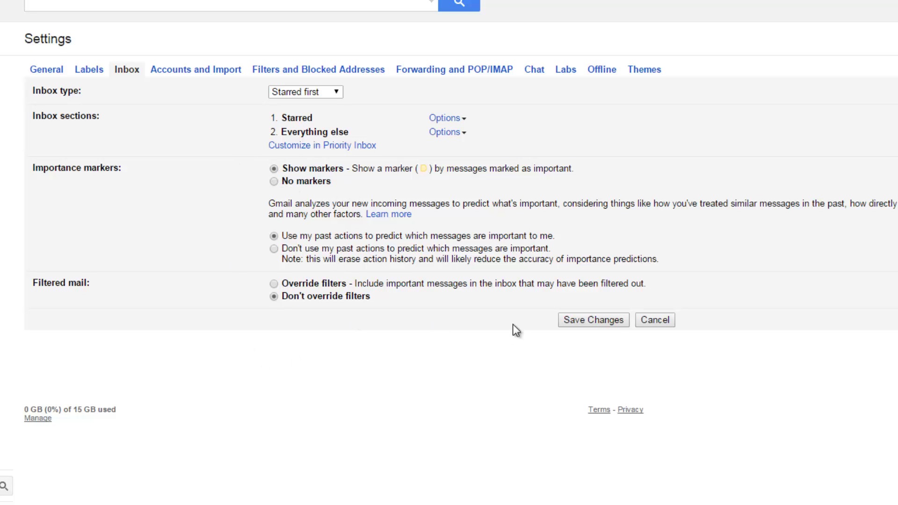
left_click(601, 321)
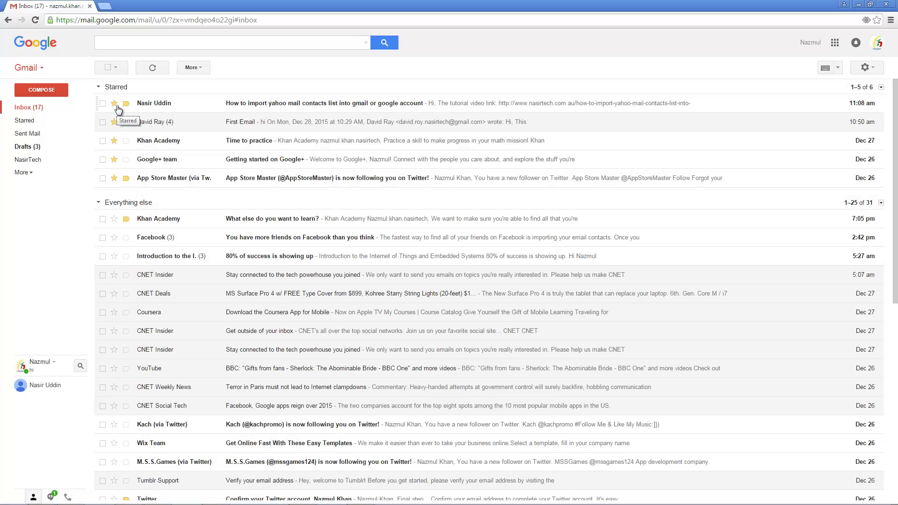
Step: Star the Khan Academy message "What else do you want to learn?", and view all starred messages before returning to the inbox
left_click(115, 220)
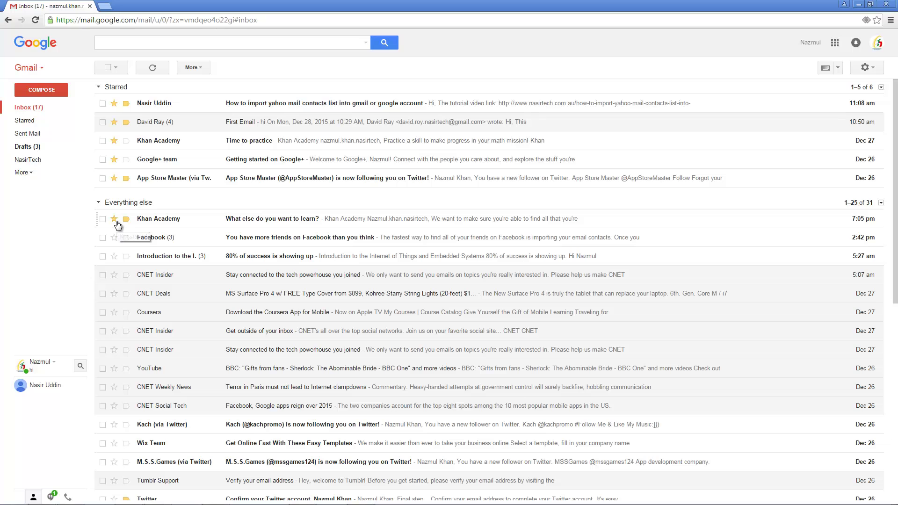
left_click(35, 111)
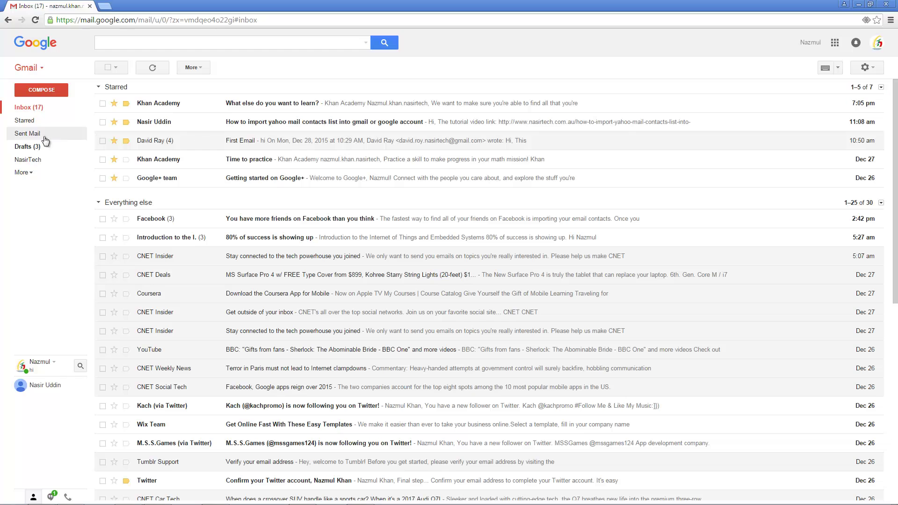
left_click(863, 89)
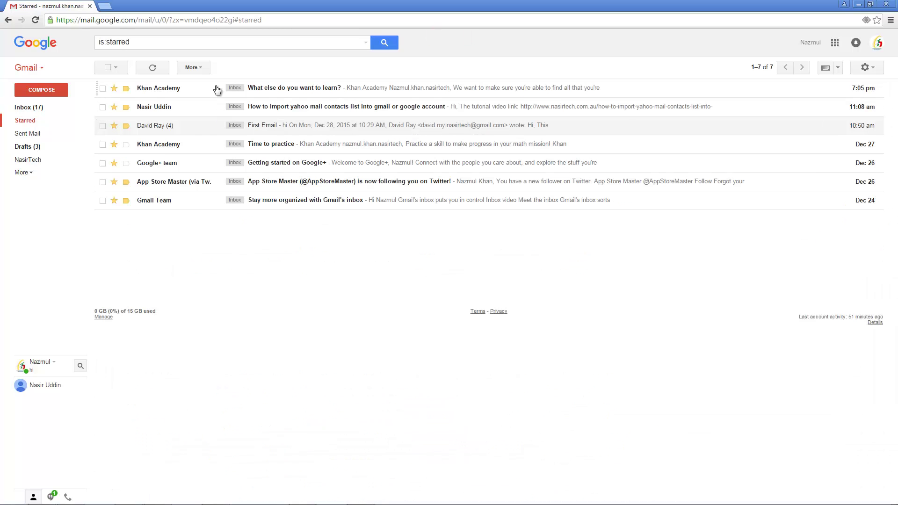
left_click(21, 107)
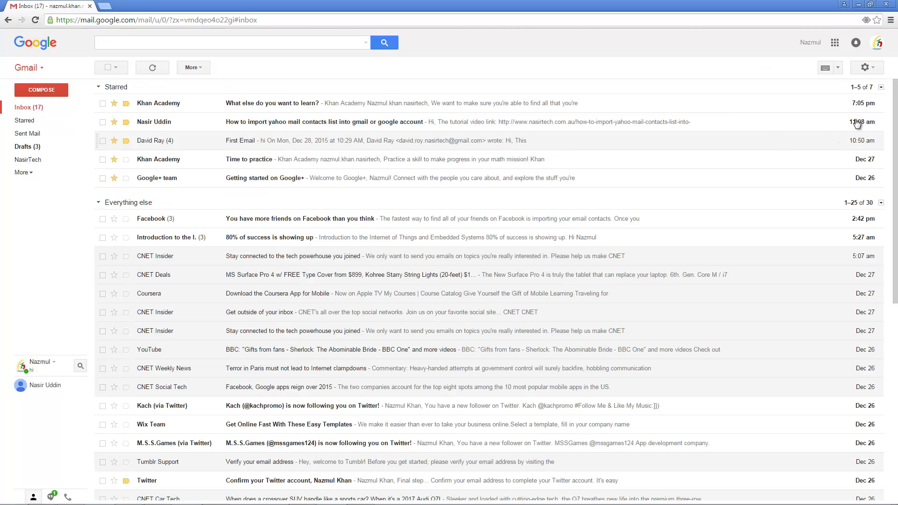
Step: Change the inbox type to Priority Inbox in the inbox settings, and look over its Important and unread section
left_click(881, 70)
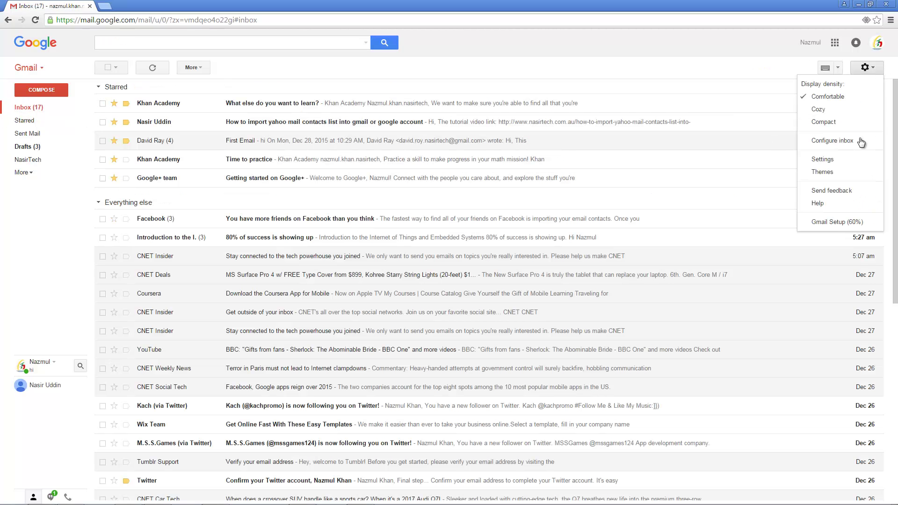
left_click(855, 162)
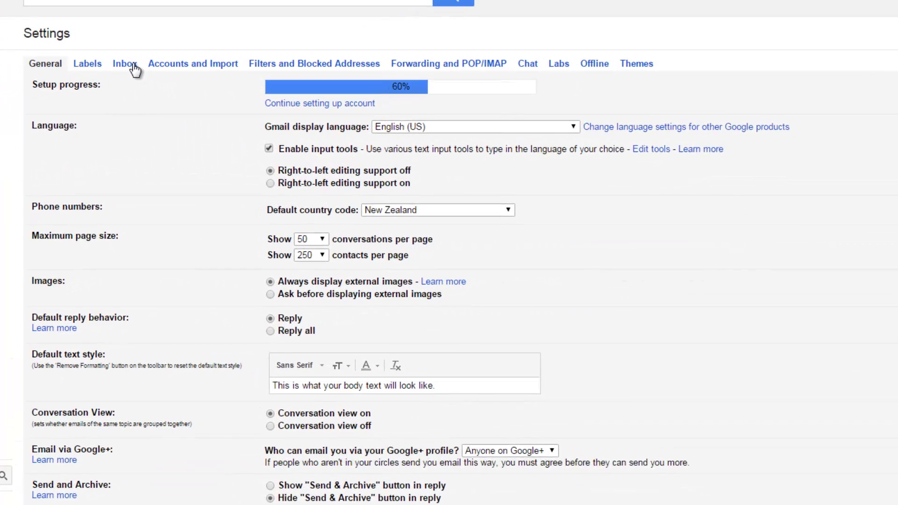
left_click(136, 69)
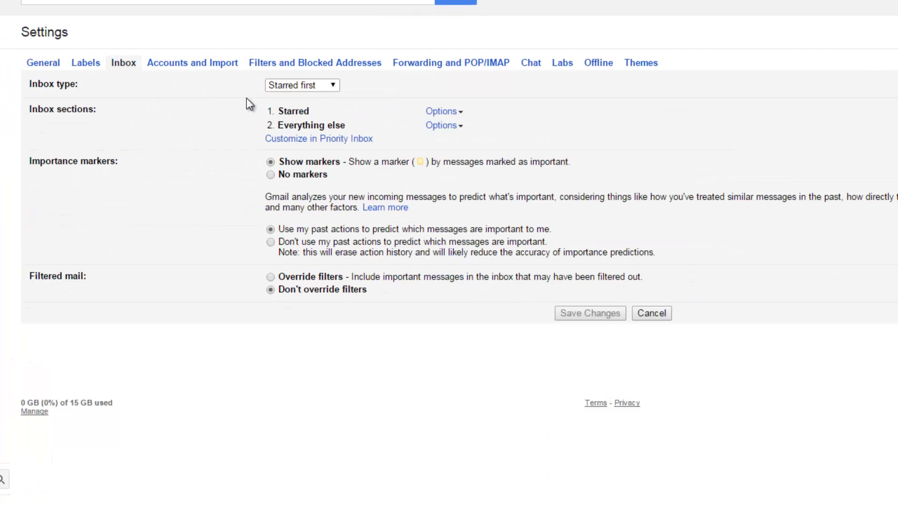
left_click(326, 84)
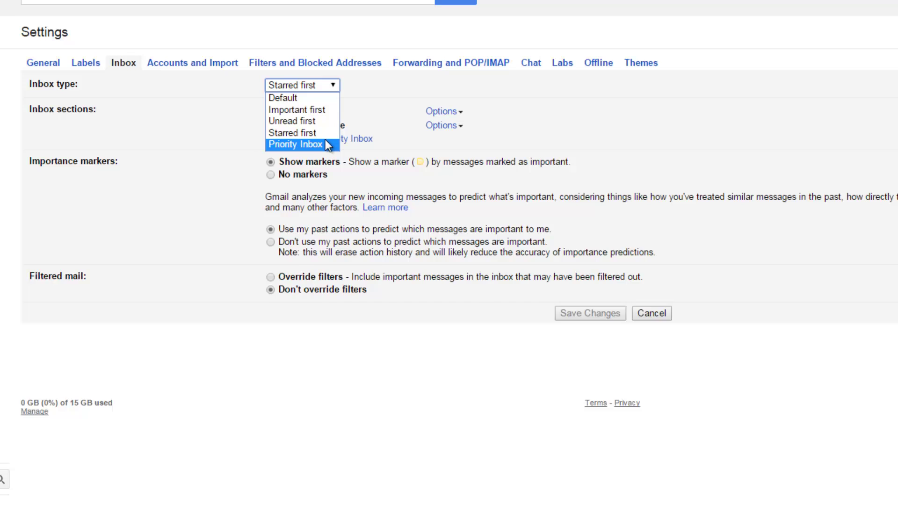
left_click(326, 141)
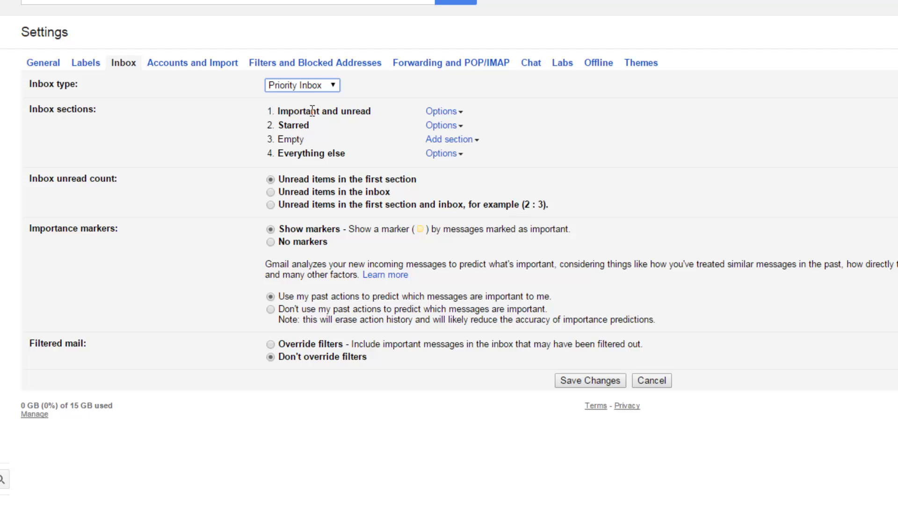
left_click(361, 113)
left_click_drag(323, 112, 282, 110)
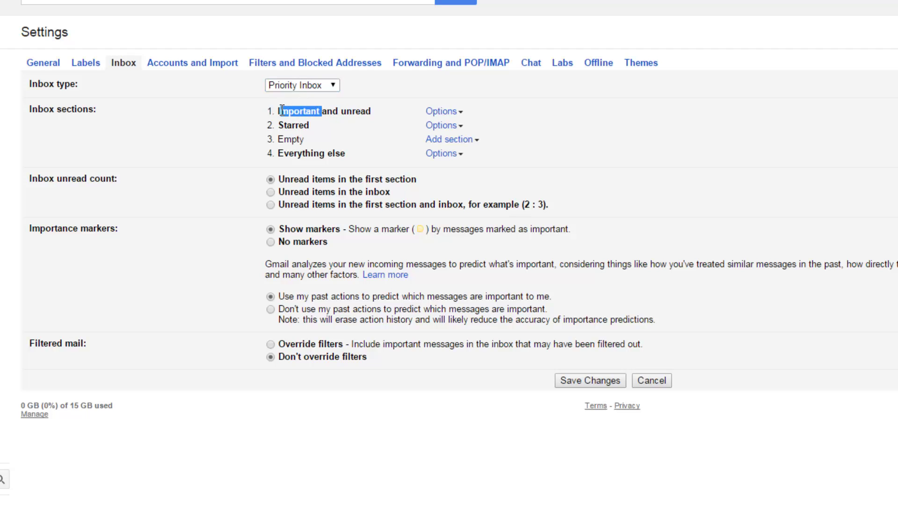
left_click(345, 114)
double_click(375, 112)
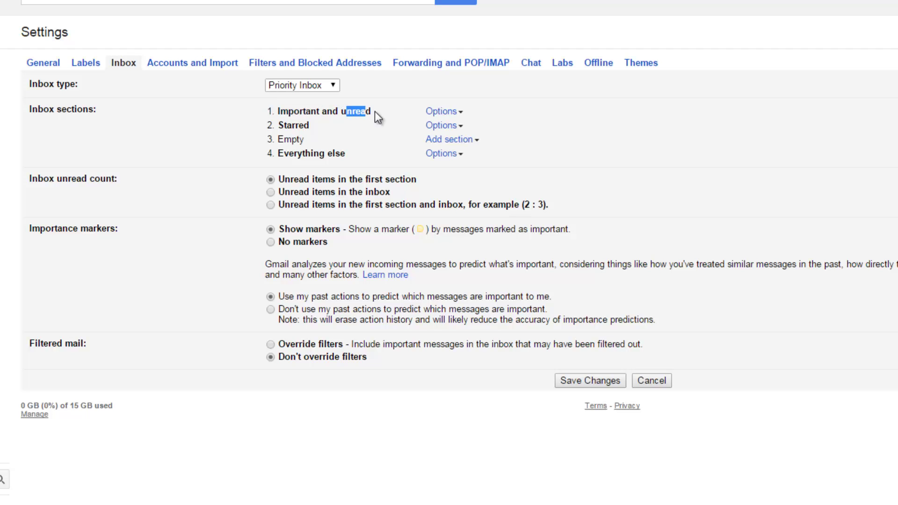
Step: Fill the empty third Priority Inbox section with all messages from the NasirTech label
left_click(326, 111)
left_click_drag(280, 110, 380, 110)
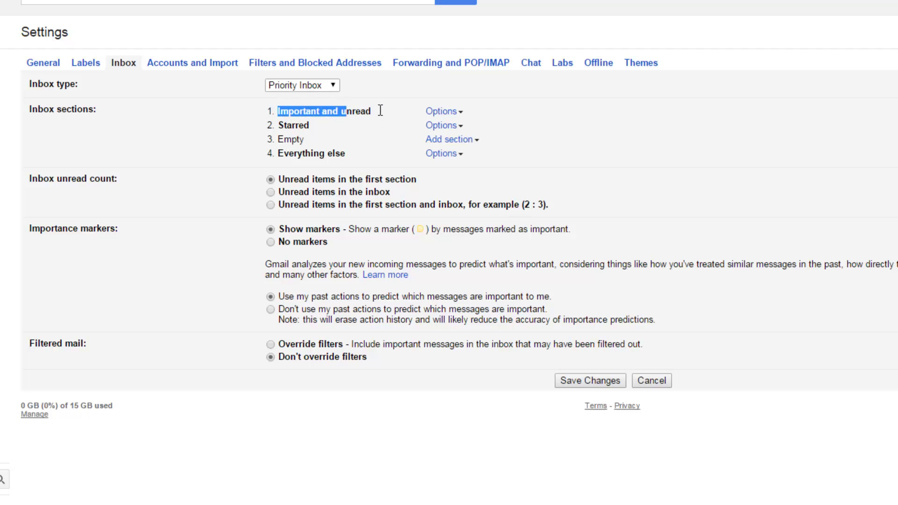
left_click_drag(310, 125, 279, 141)
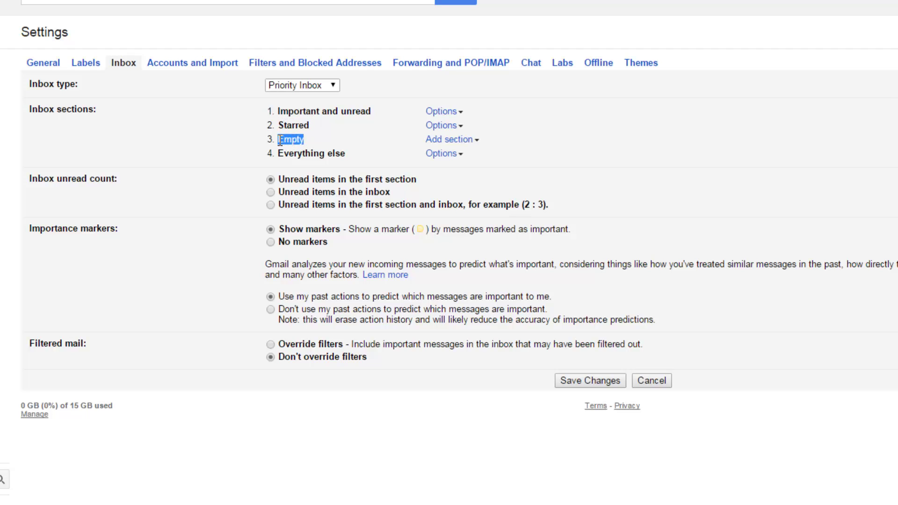
left_click(477, 140)
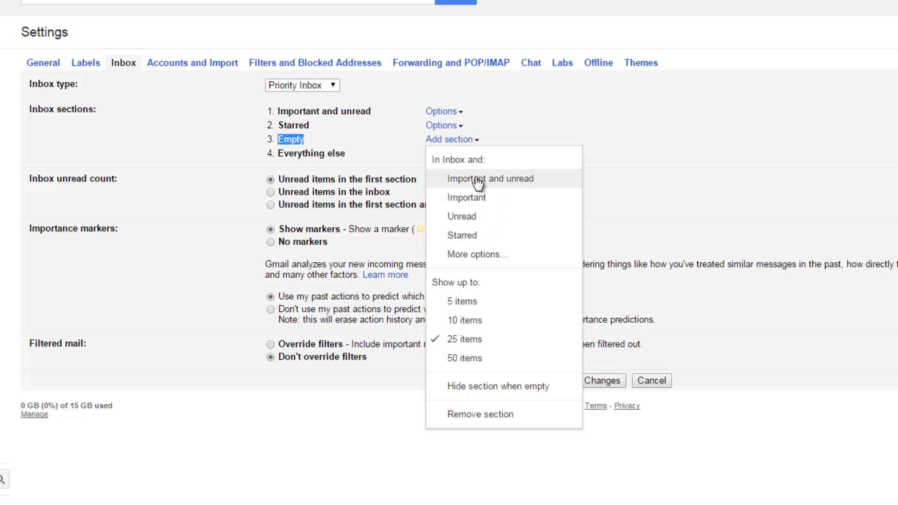
left_click(502, 260)
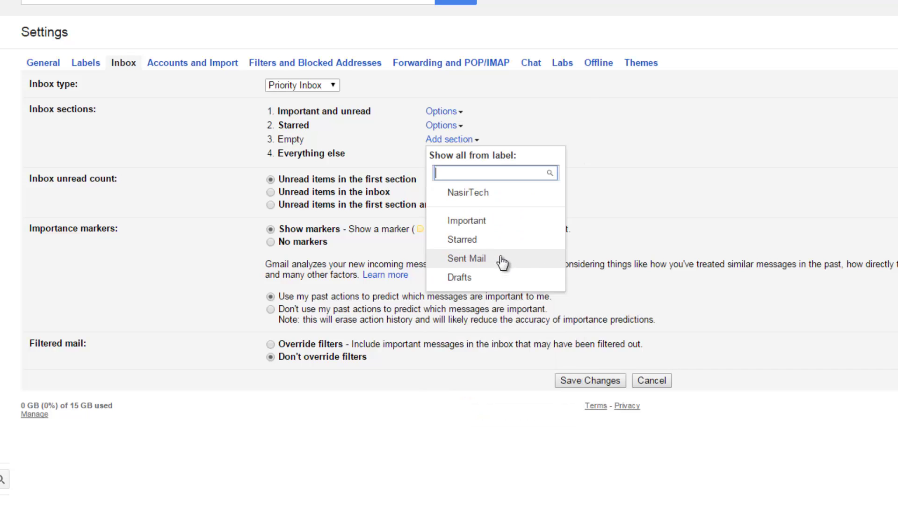
left_click(483, 196)
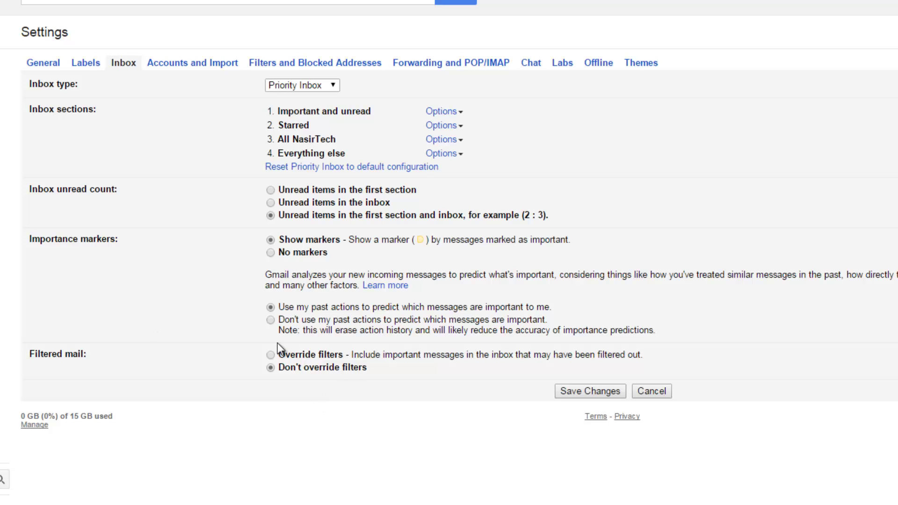
Step: Set the inbox unread count to unread items in the first section and inbox, save the settings, and review the sectioned inbox
left_click(592, 393)
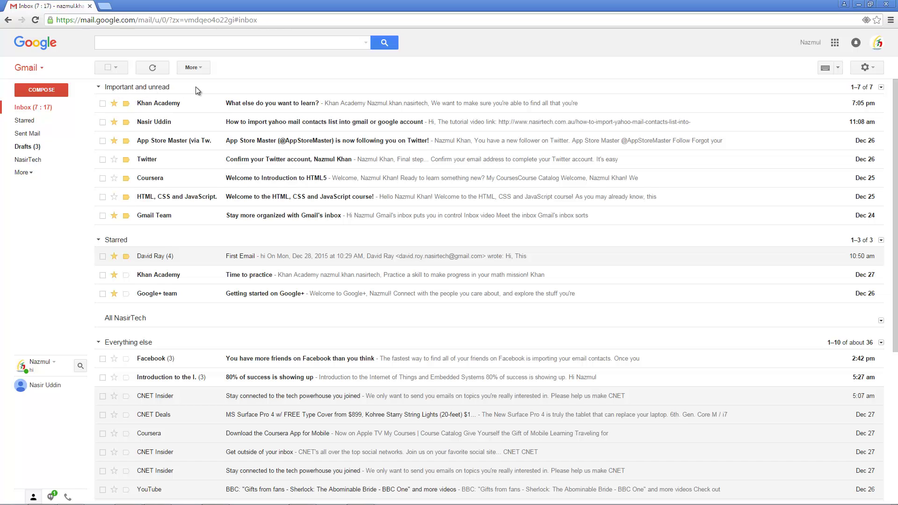
left_click_drag(173, 86, 108, 89)
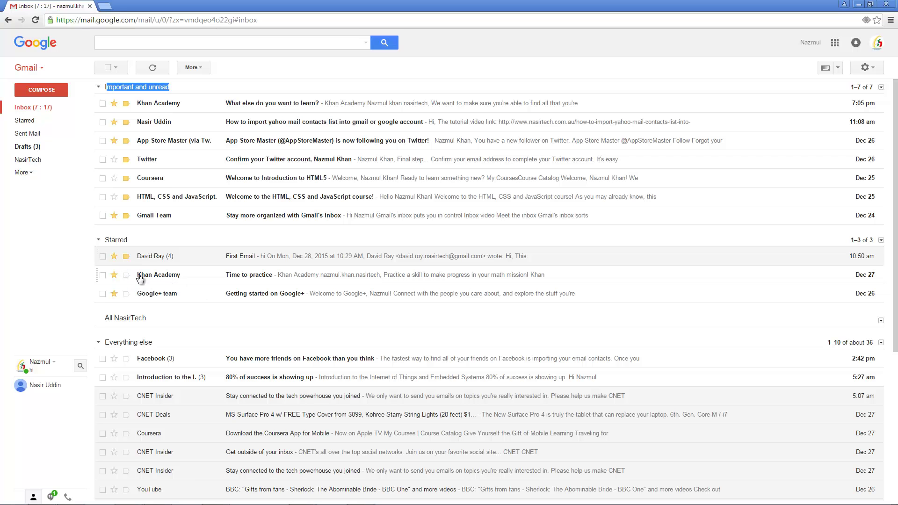
scroll(158, 280, "down", 2)
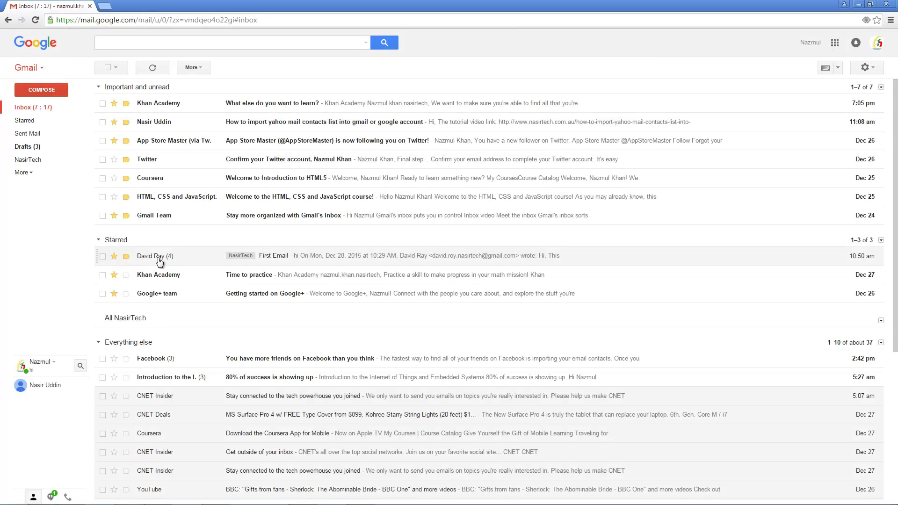
Step: Unstar the "First Email" conversation, remove and reapply its NasirTech label, and reload the inbox to regroup it
left_click(102, 256)
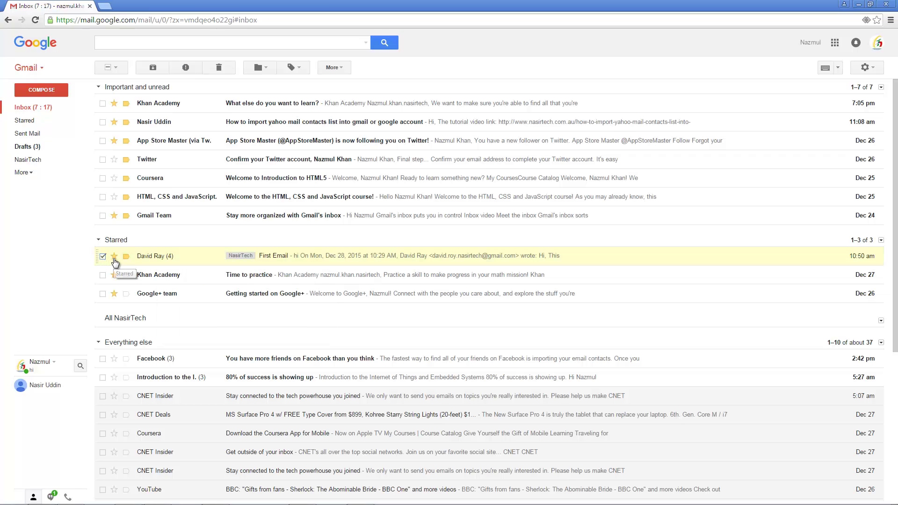
left_click(304, 71)
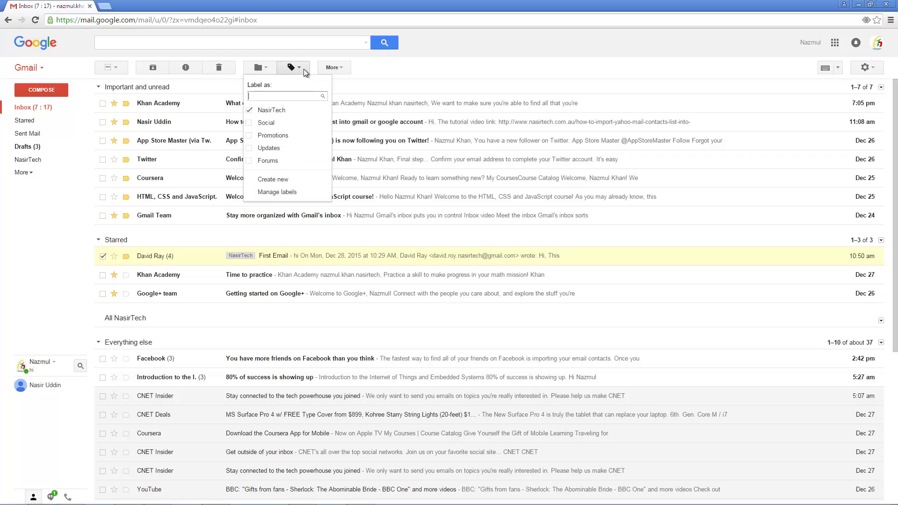
left_click(282, 112)
left_click(293, 68)
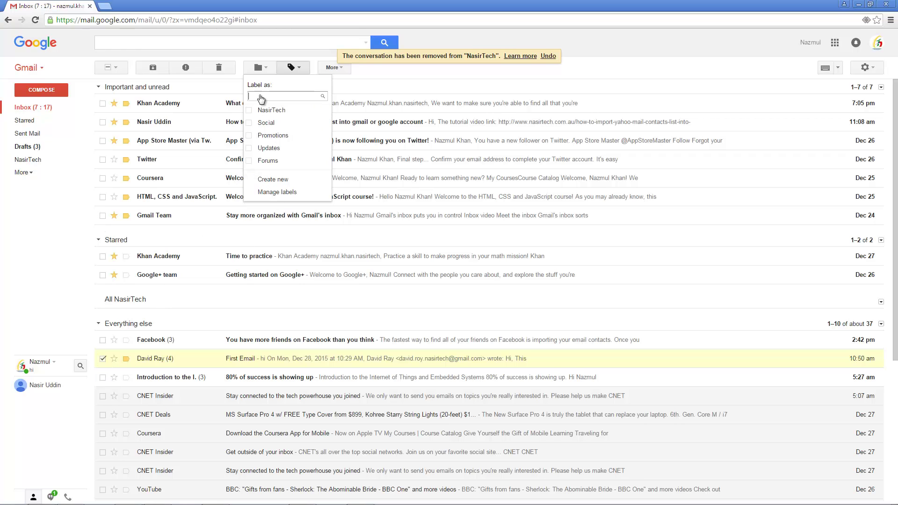
left_click(271, 110)
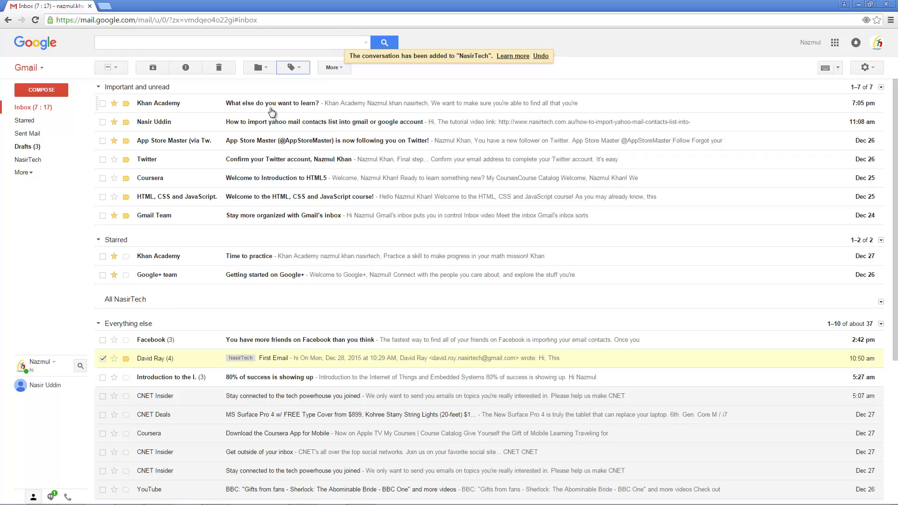
left_click(48, 110)
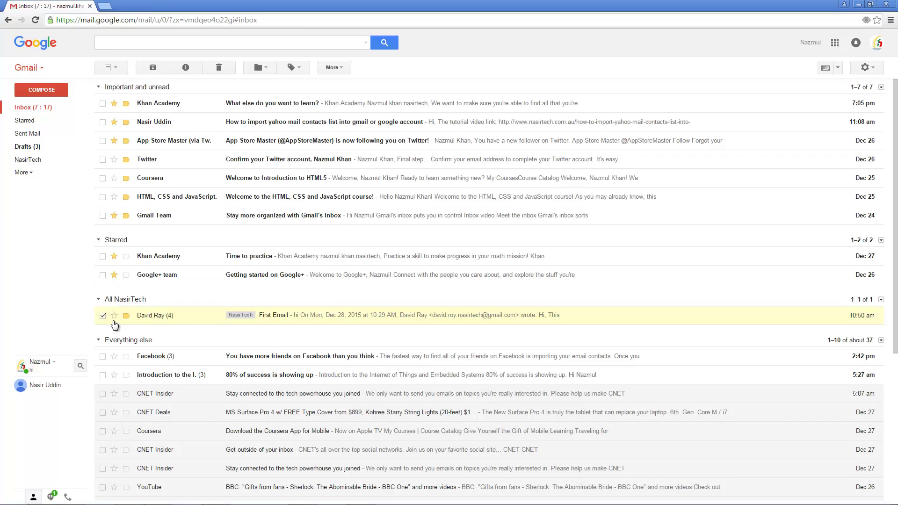
Step: Remove the NasirTech label from the "First Email" conversation and star it, reloading the inbox after each change
left_click(298, 69)
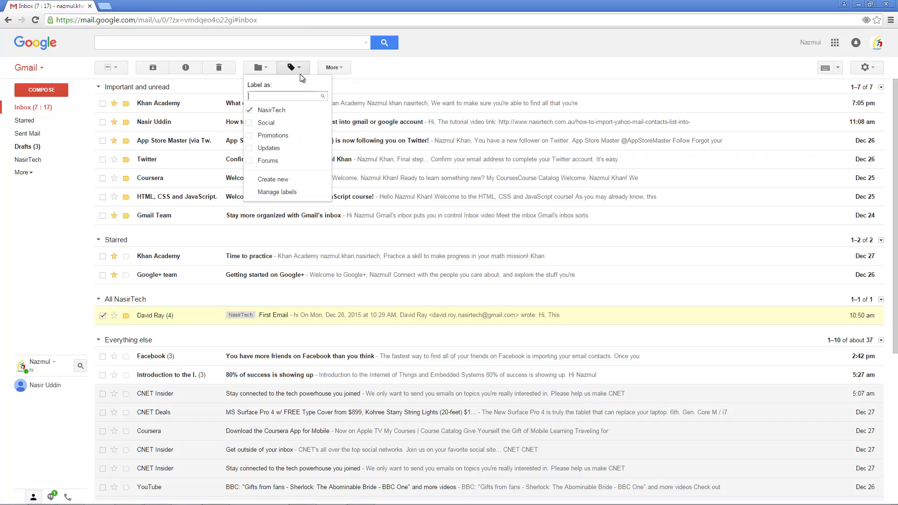
left_click(281, 114)
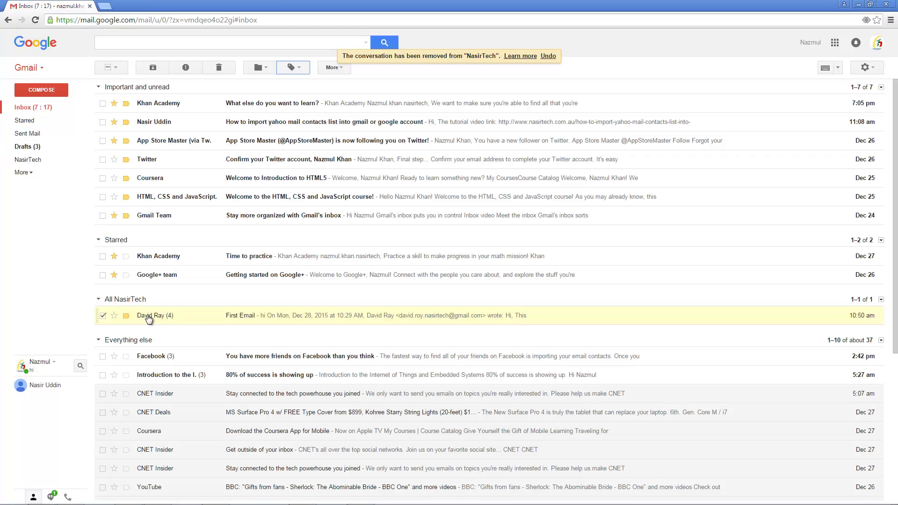
left_click(45, 109)
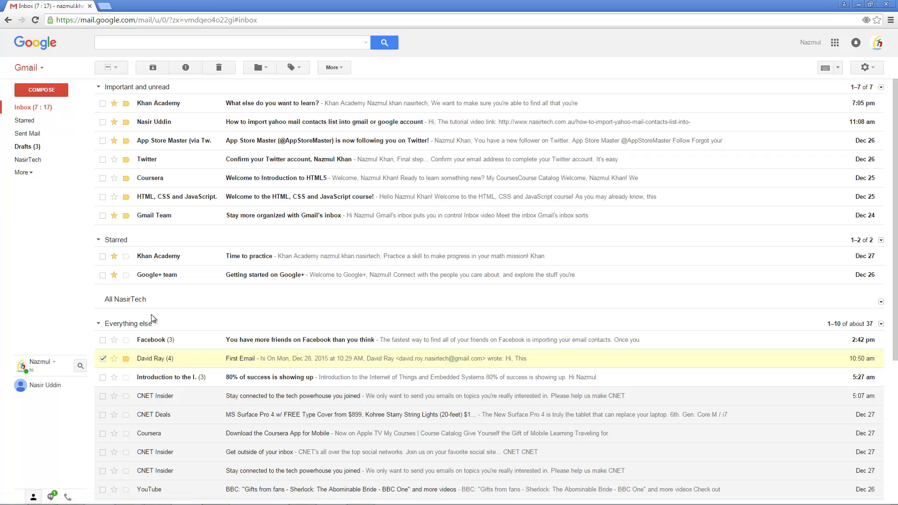
left_click(114, 360)
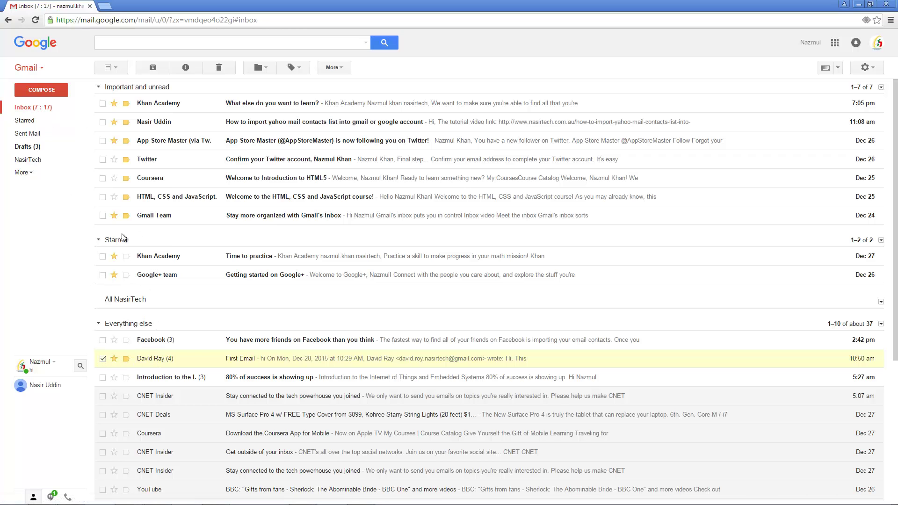
left_click(40, 110)
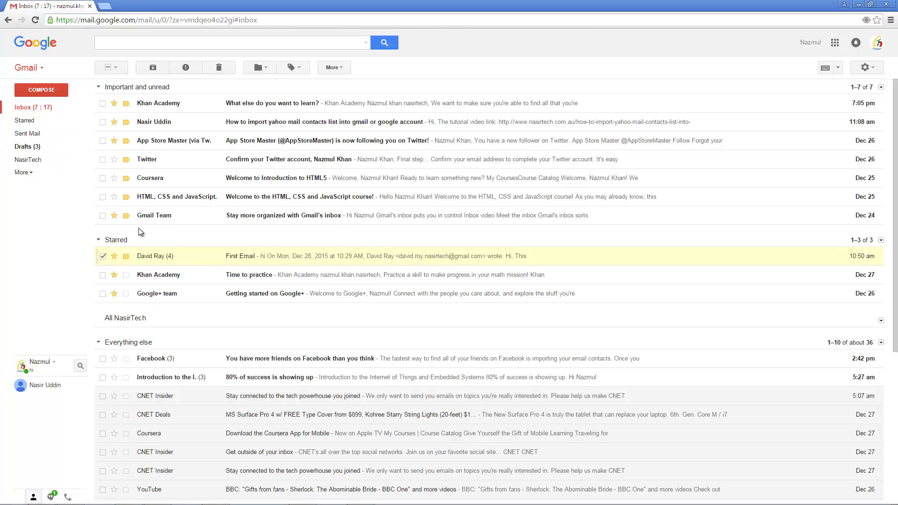